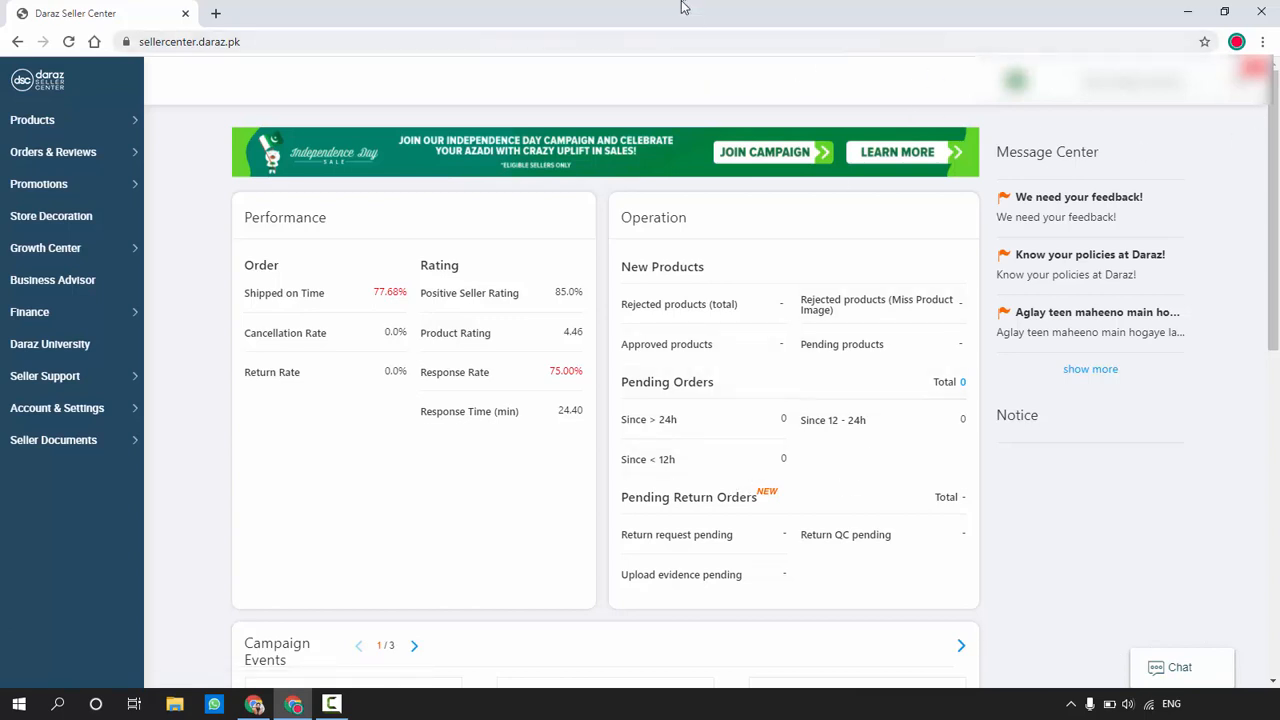
Step: Open Fulfilment by Daraz and view the Manage Platform Product and Manage Fulfilment SKU lists
mouse_move(43, 125)
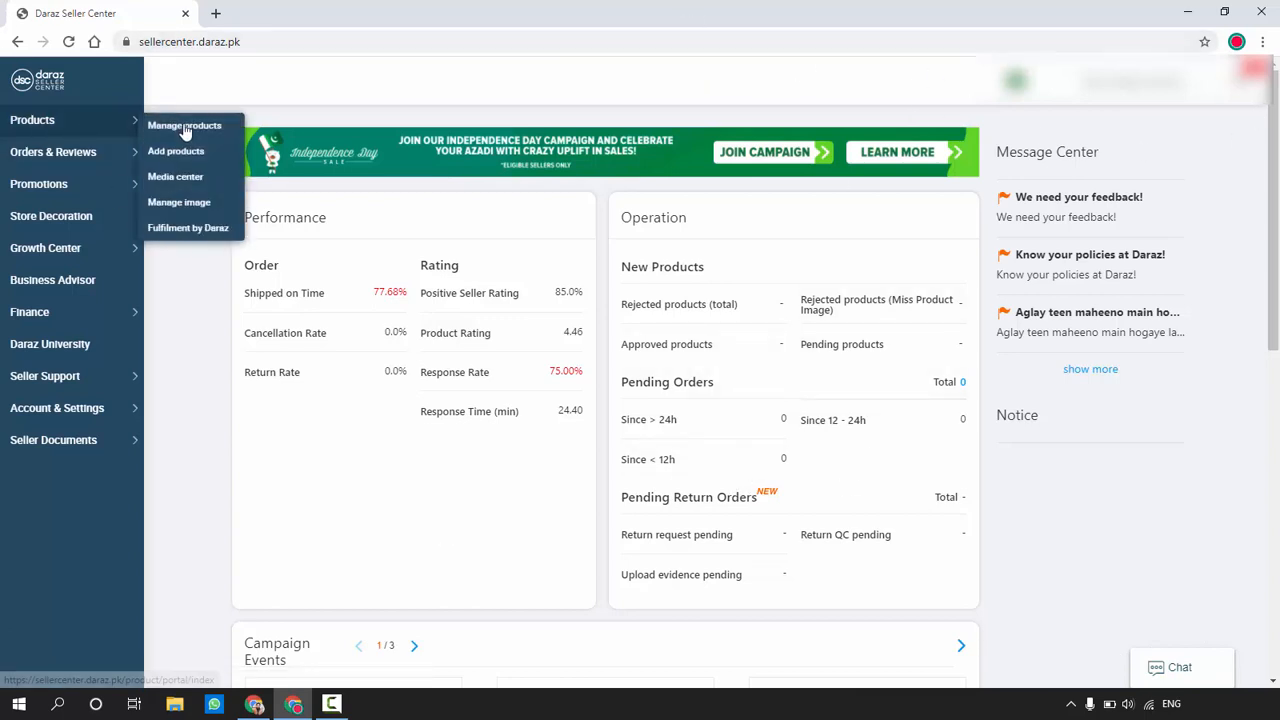
left_click(214, 234)
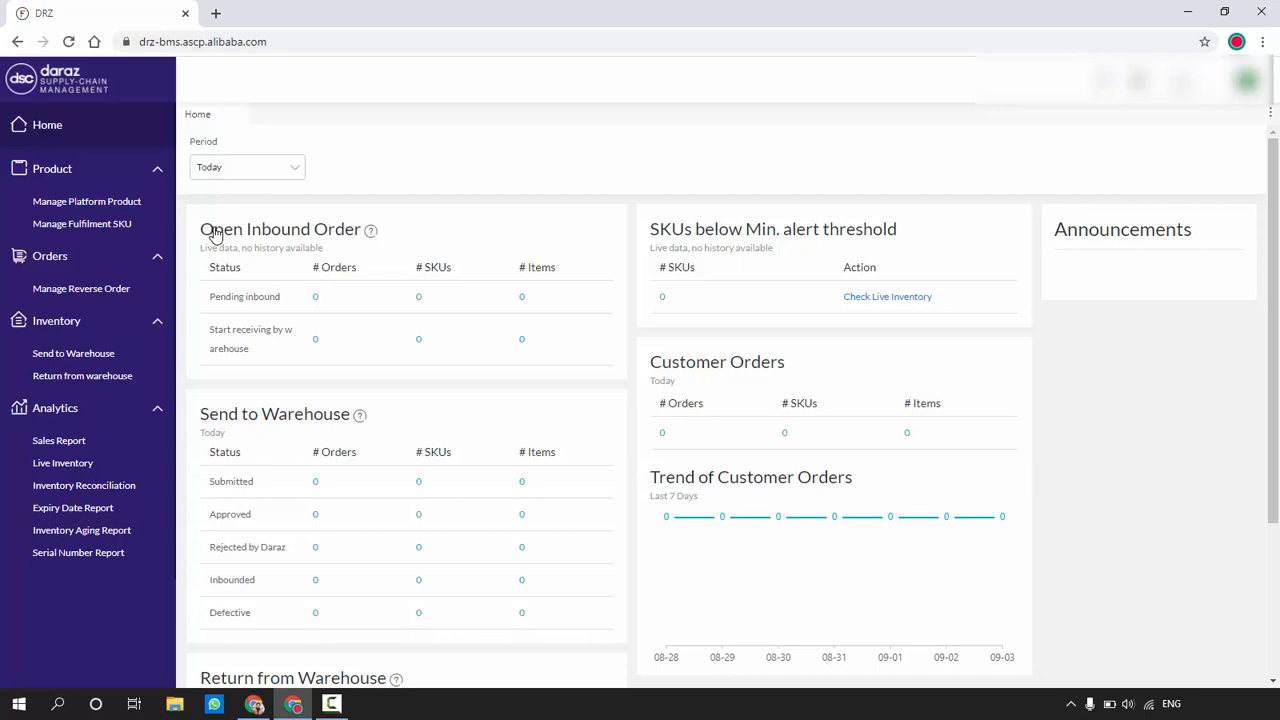
left_click(97, 205)
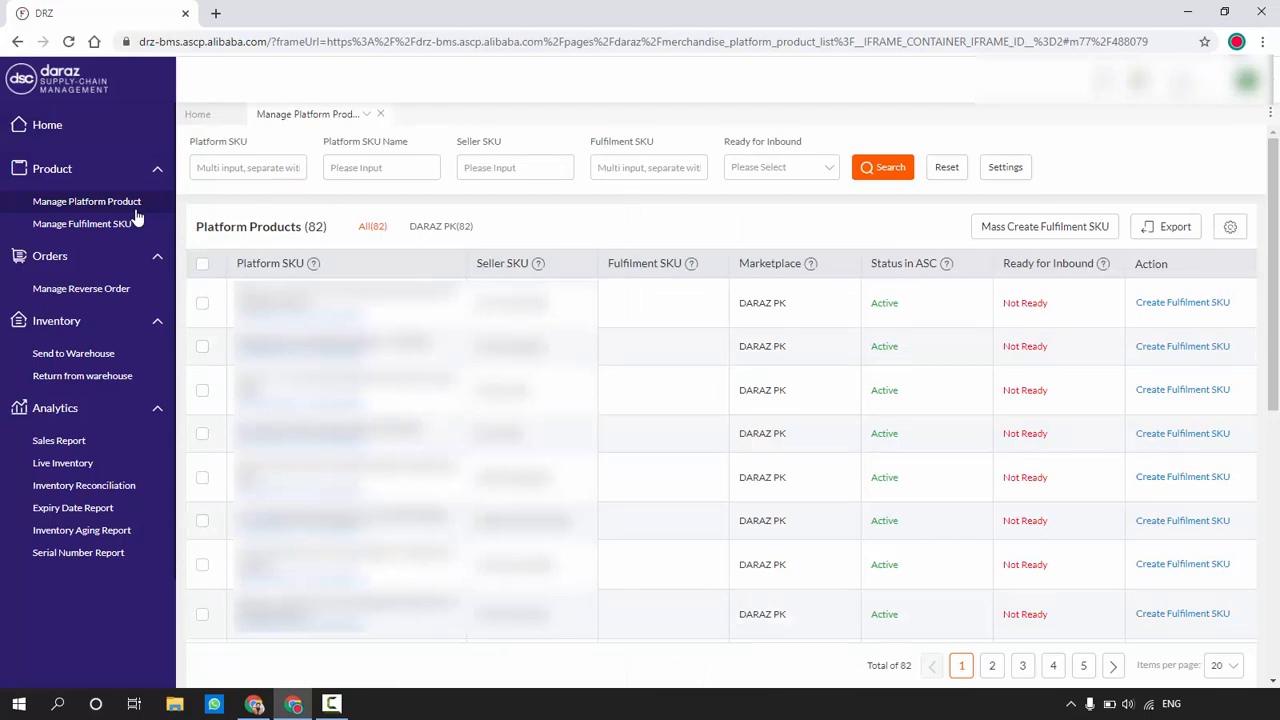
left_click(75, 225)
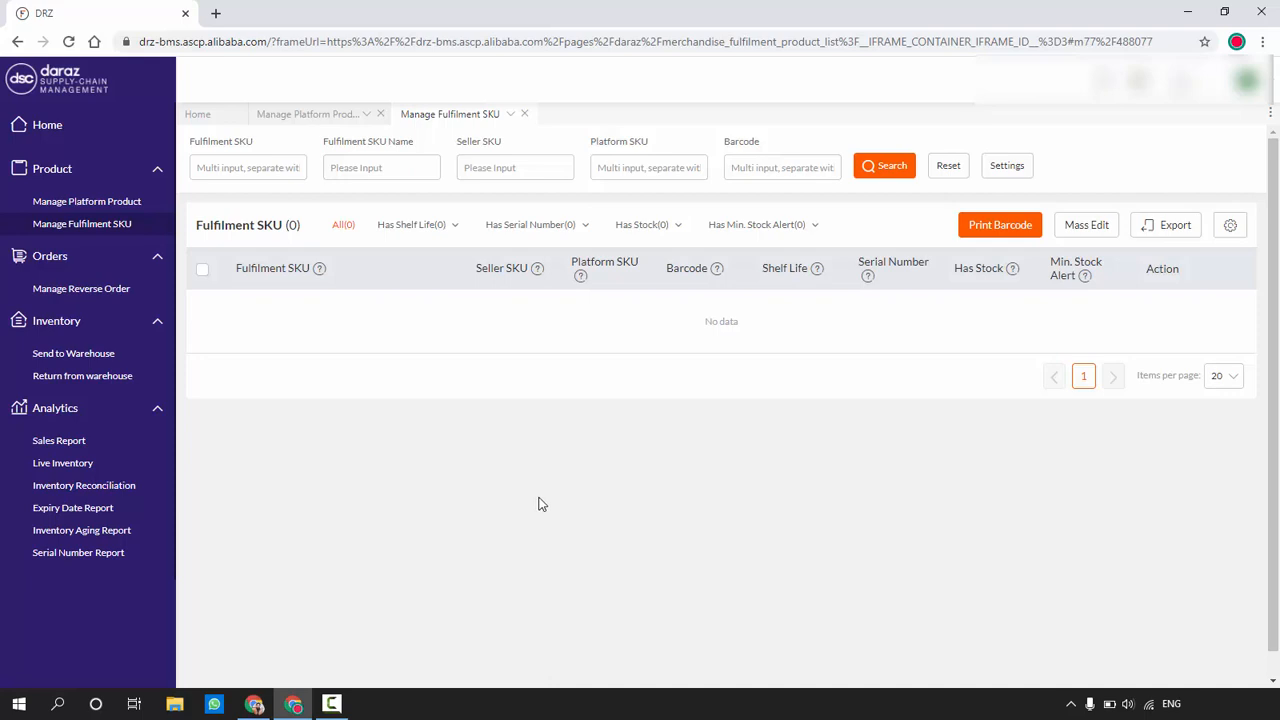
Step: Start creating a fulfilment SKU for the first product in the platform product list and generate its barcode
left_click(320, 121)
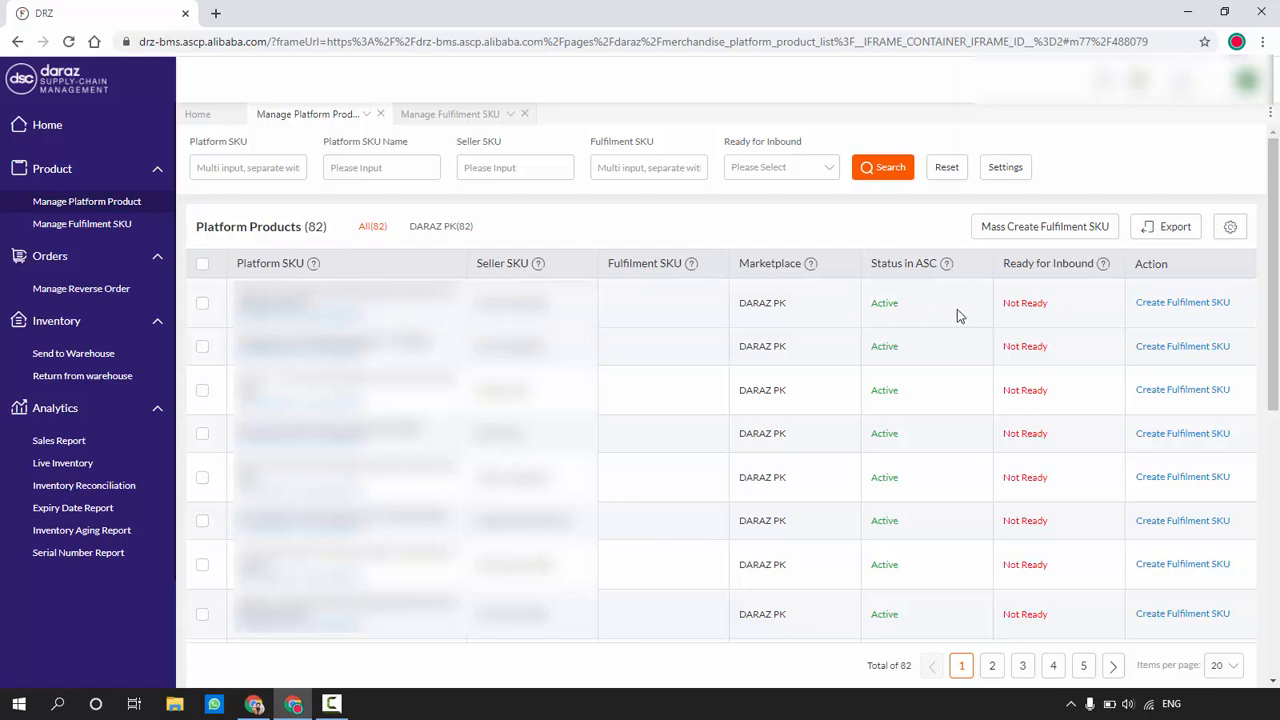
left_click(1199, 314)
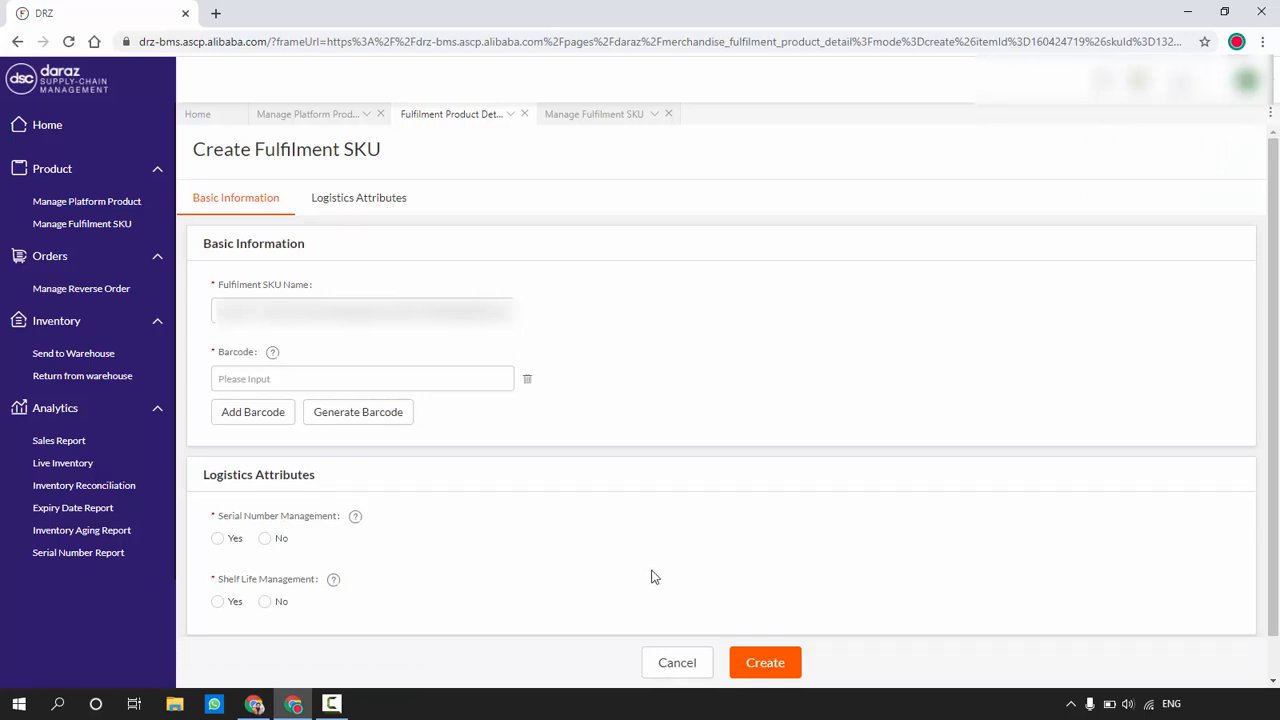
scroll(651, 575, "down", 2)
scroll(626, 580, "up", 2)
mouse_move(274, 362)
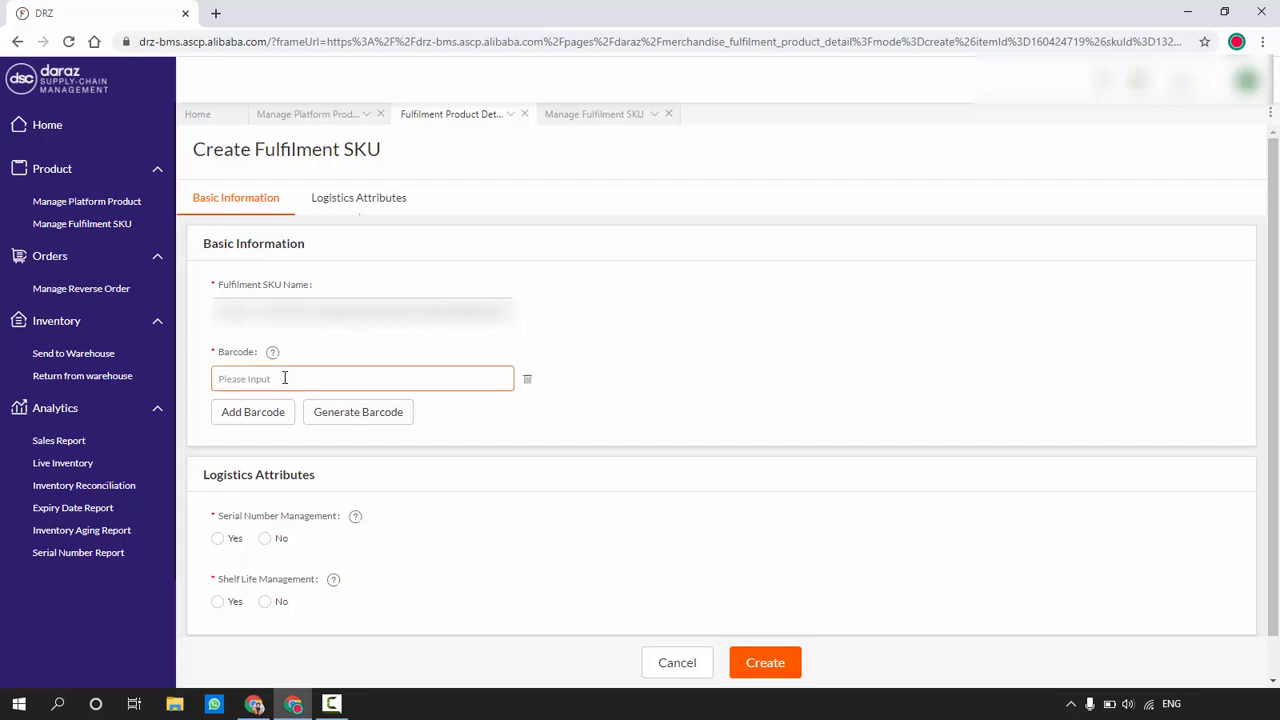
left_click(374, 421)
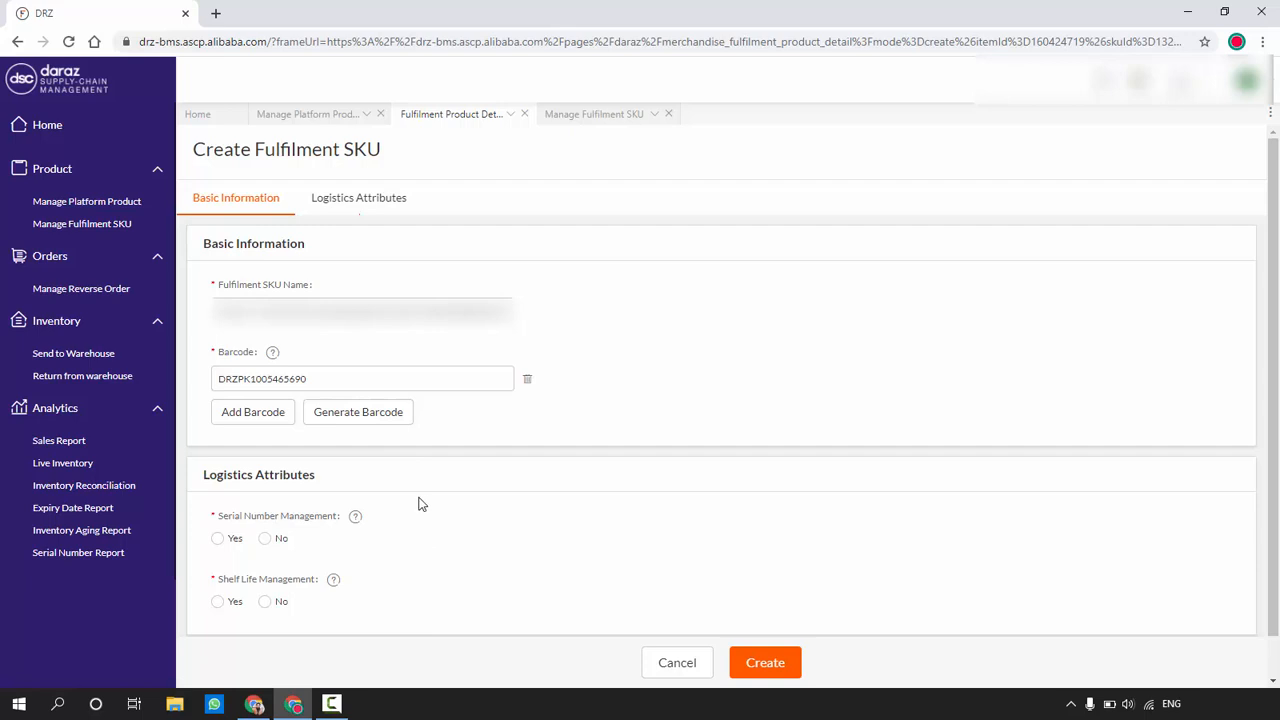
Step: Check the Serial Number Management help and set the option to No for the fulfilment SKU
scroll(417, 503, "down", 1)
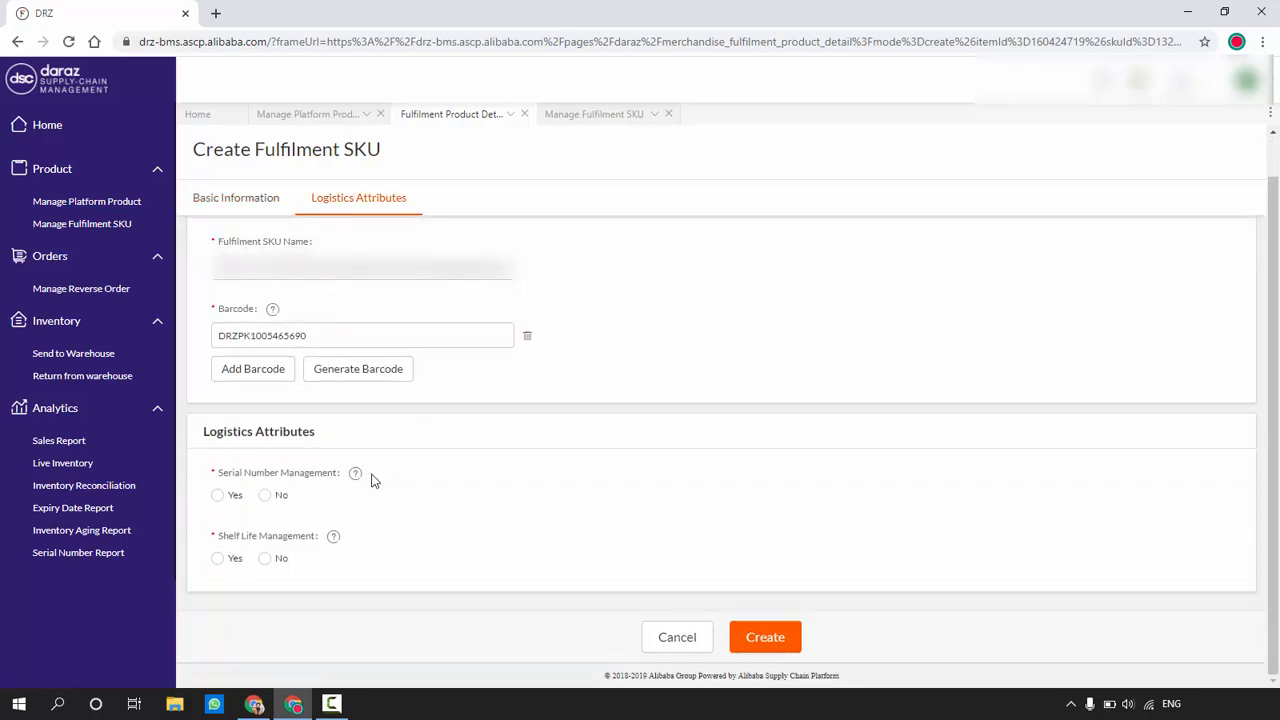
mouse_move(357, 477)
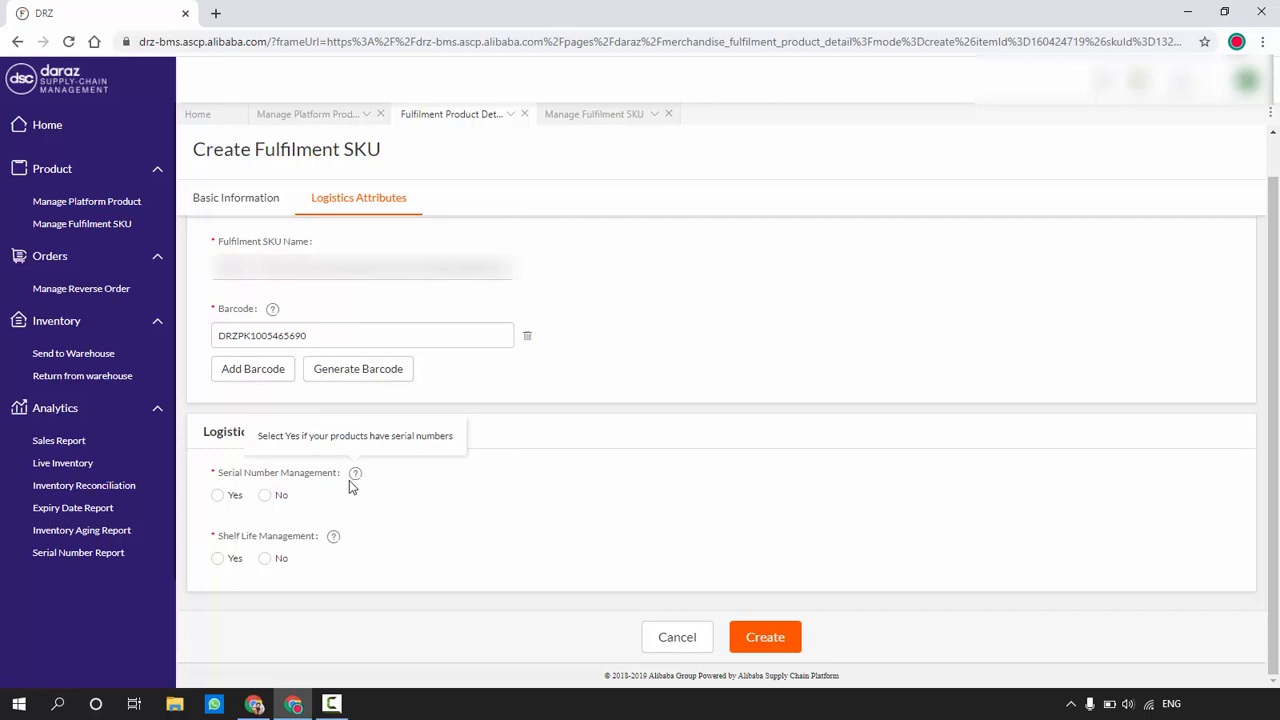
left_click(216, 499)
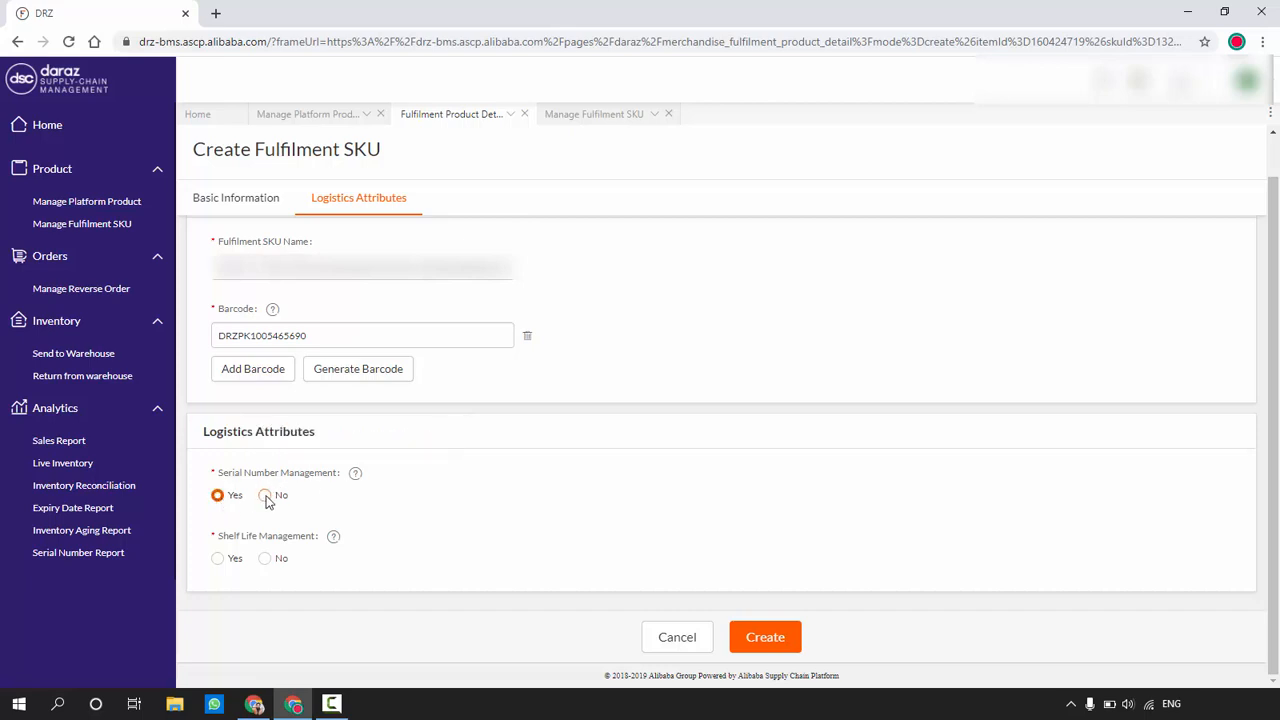
left_click(266, 498)
Step: Set Shelf Life Management to Yes and examine the shelf life, inbound rejection, alert and offline day fields
mouse_move(331, 538)
left_click(218, 558)
scroll(275, 560, "down", 2)
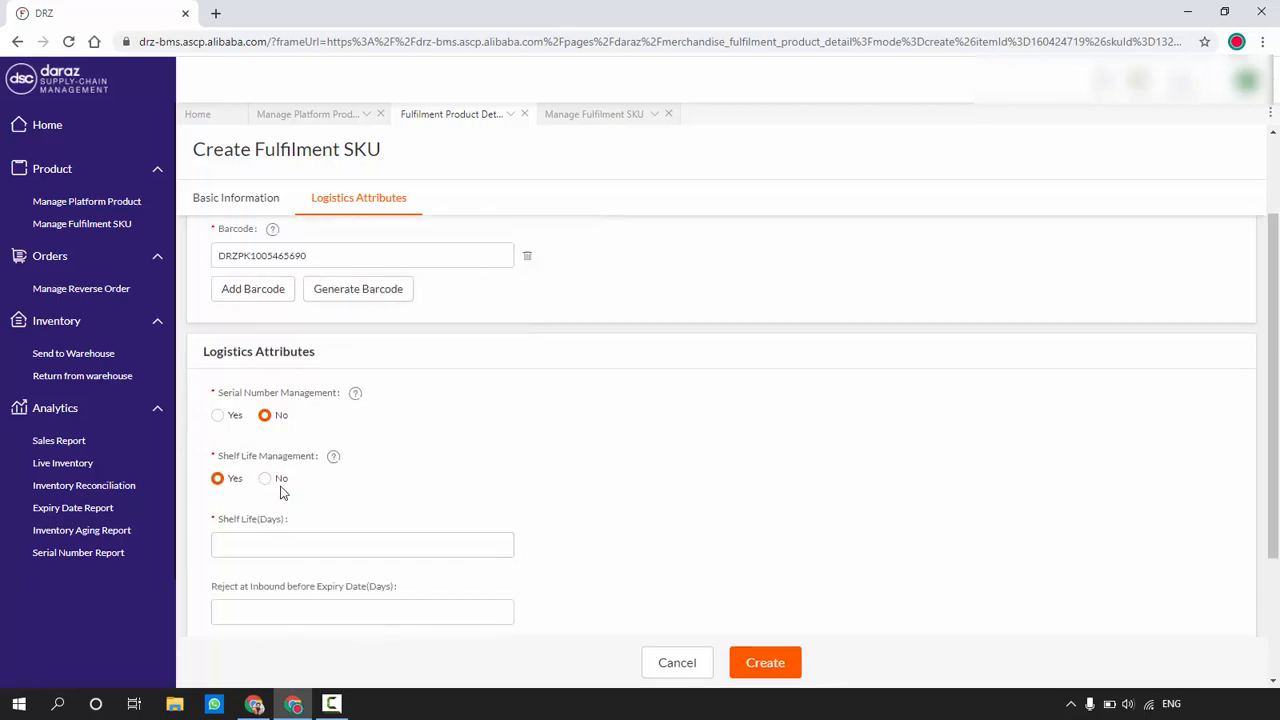
scroll(269, 491, "down", 2)
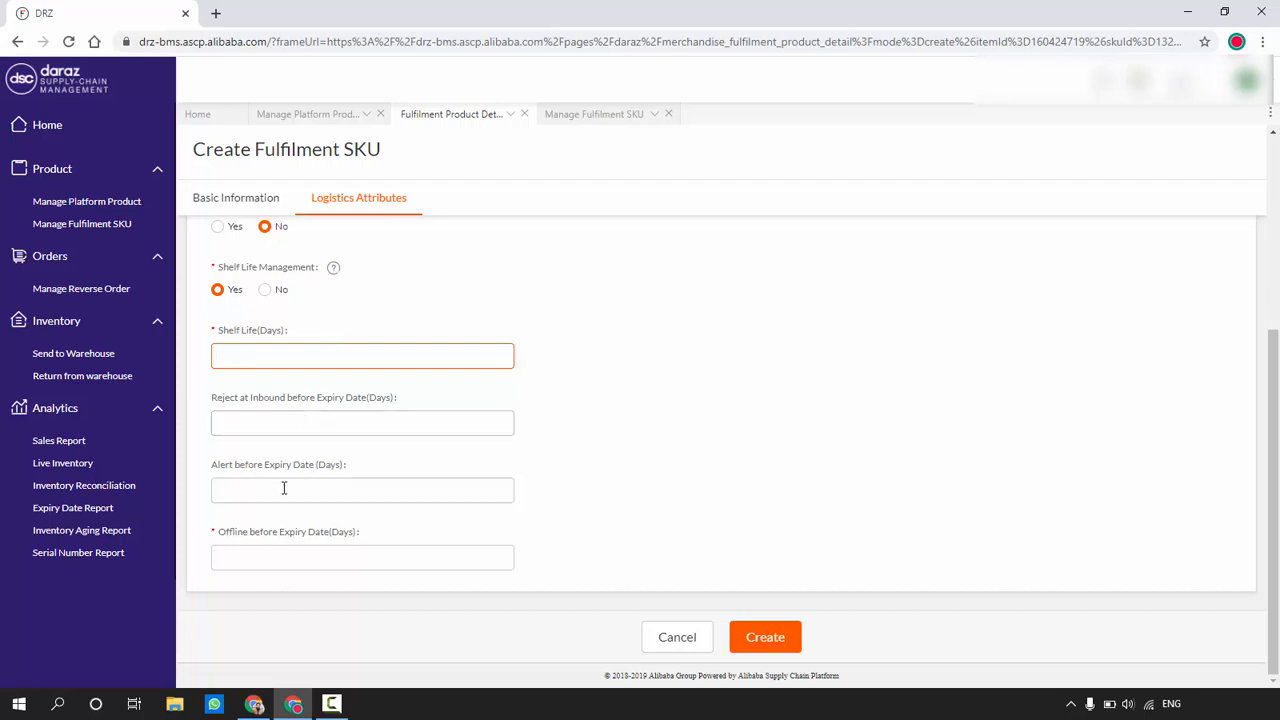
left_click(336, 566)
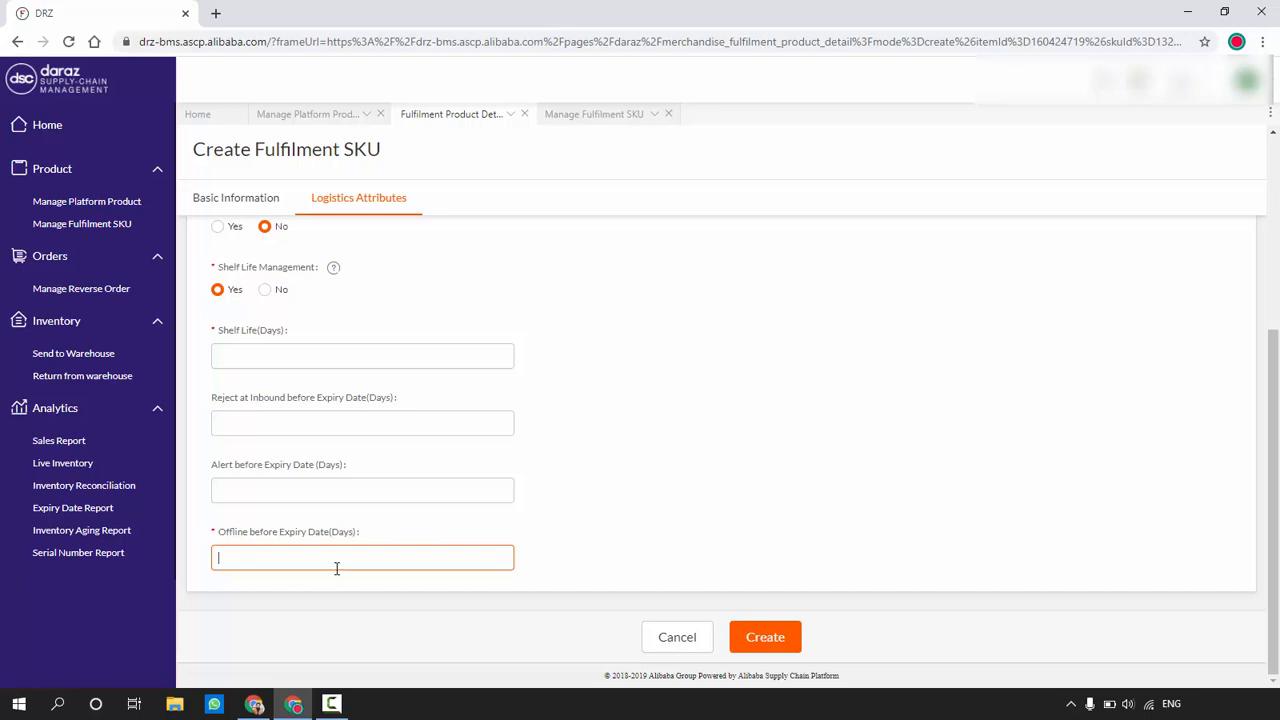
left_click(251, 489)
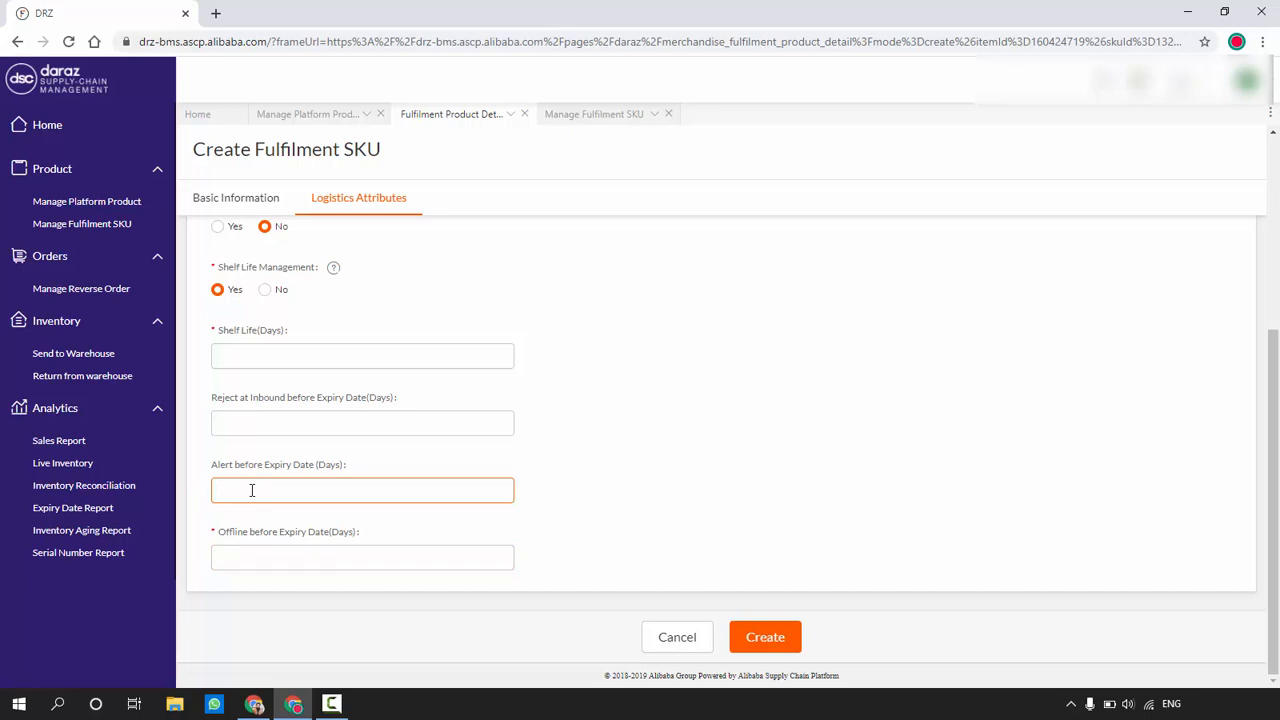
left_click(252, 422)
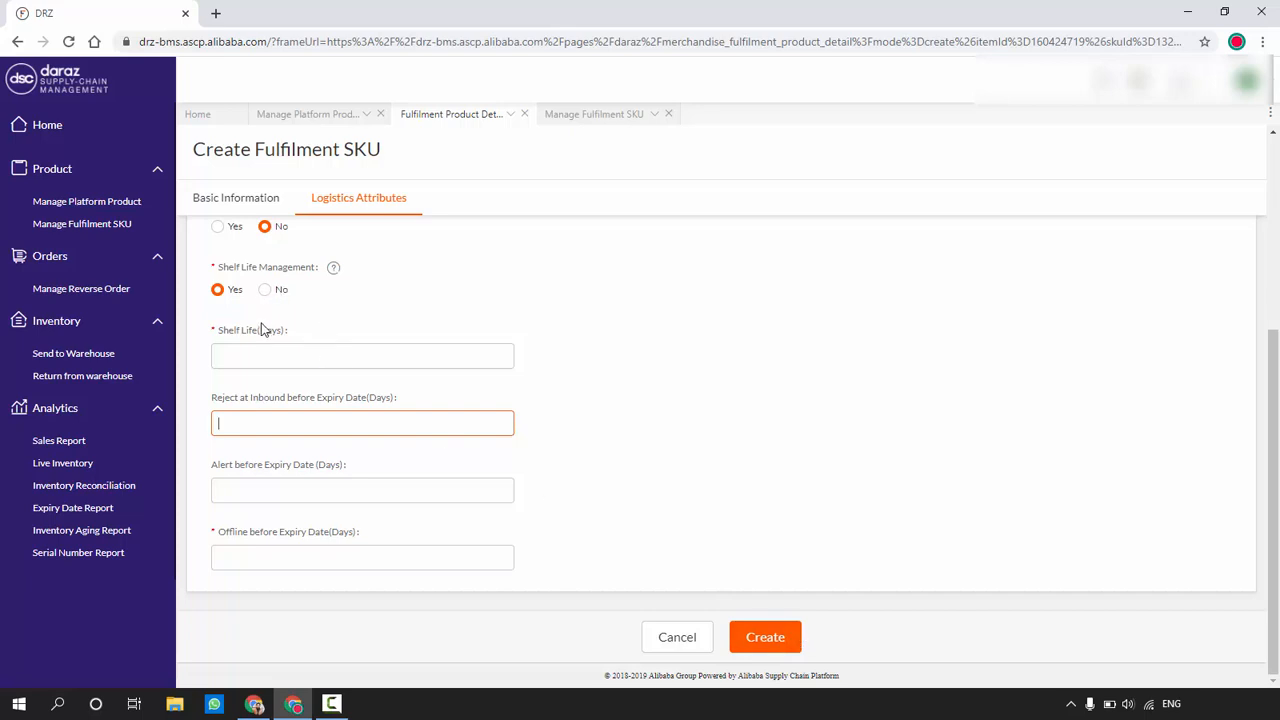
scroll(288, 363, "up", 1)
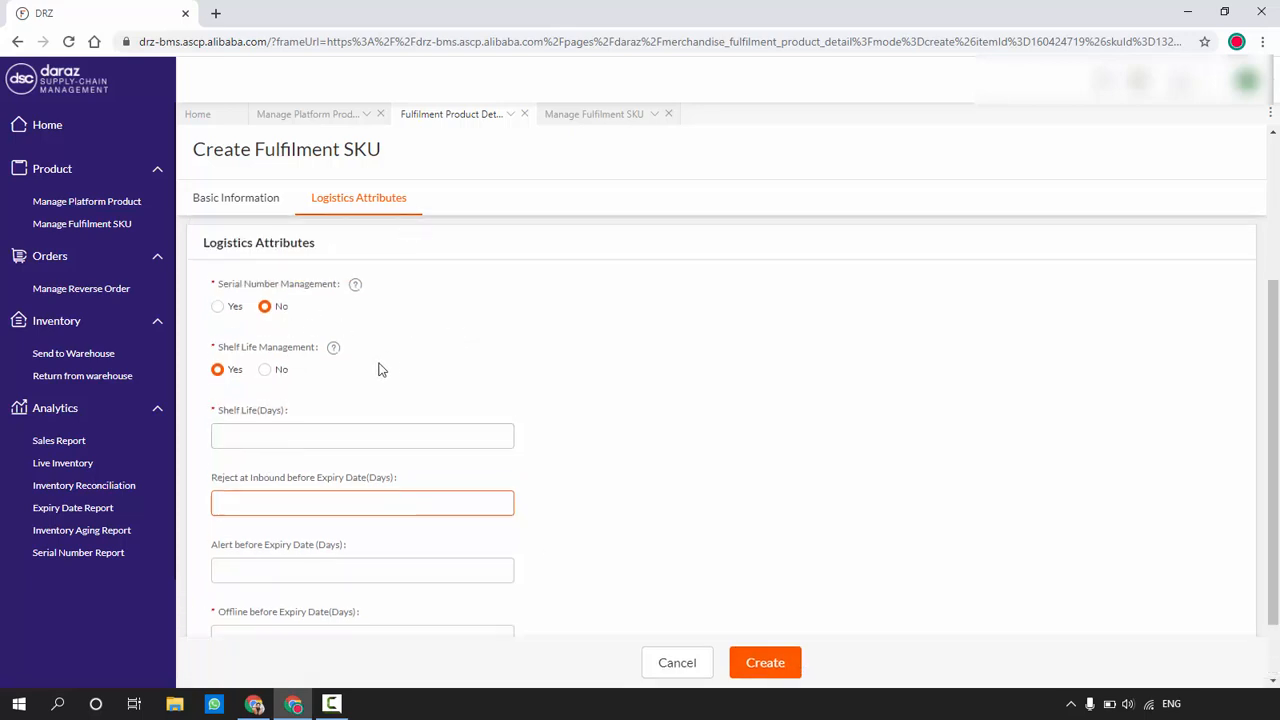
Step: Set Shelf Life Management to No and create the fulfilment SKU
left_click(264, 369)
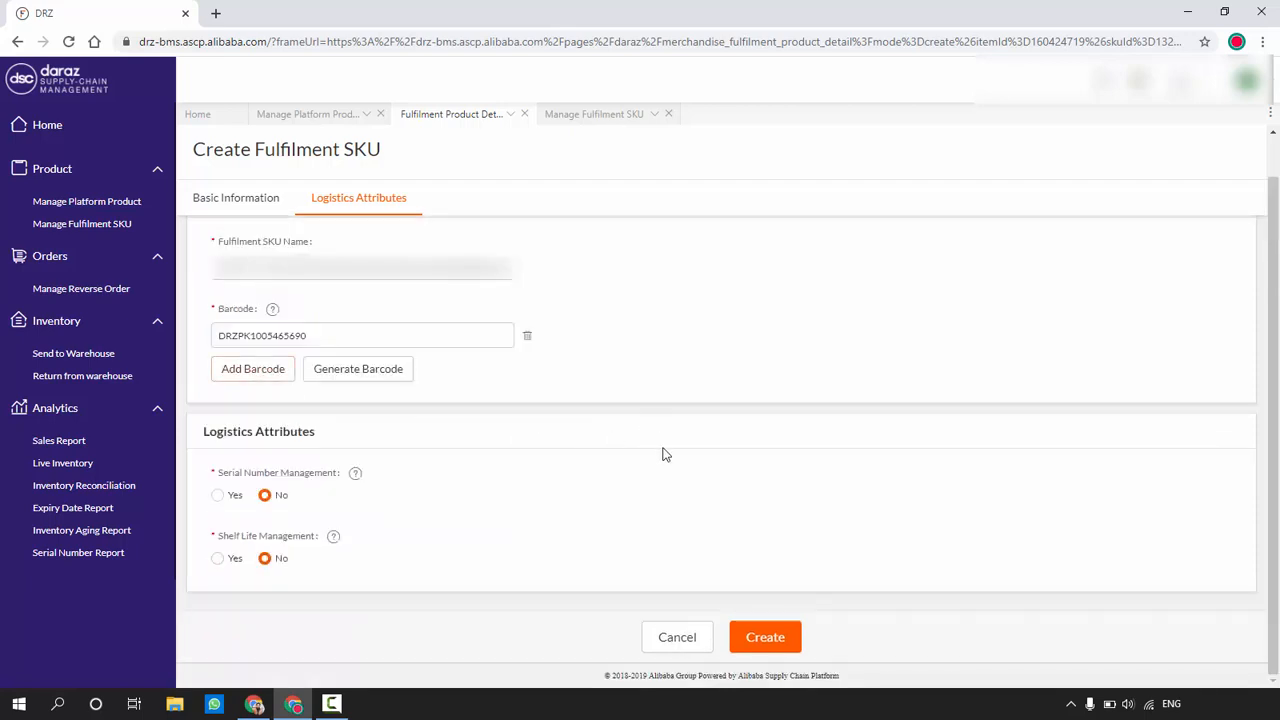
left_click(775, 640)
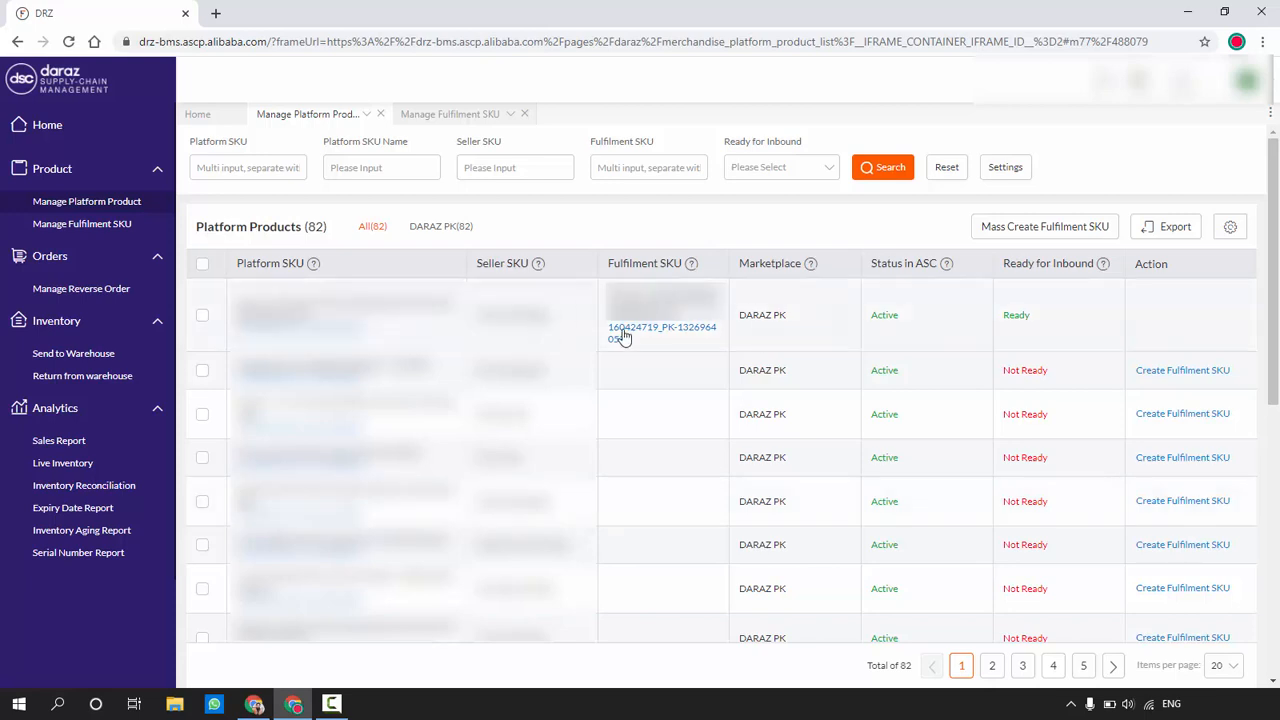
Step: Check the first product's fulfilment SKU and compare its inbound readiness with that of the other platform products
left_click_drag(631, 341, 608, 328)
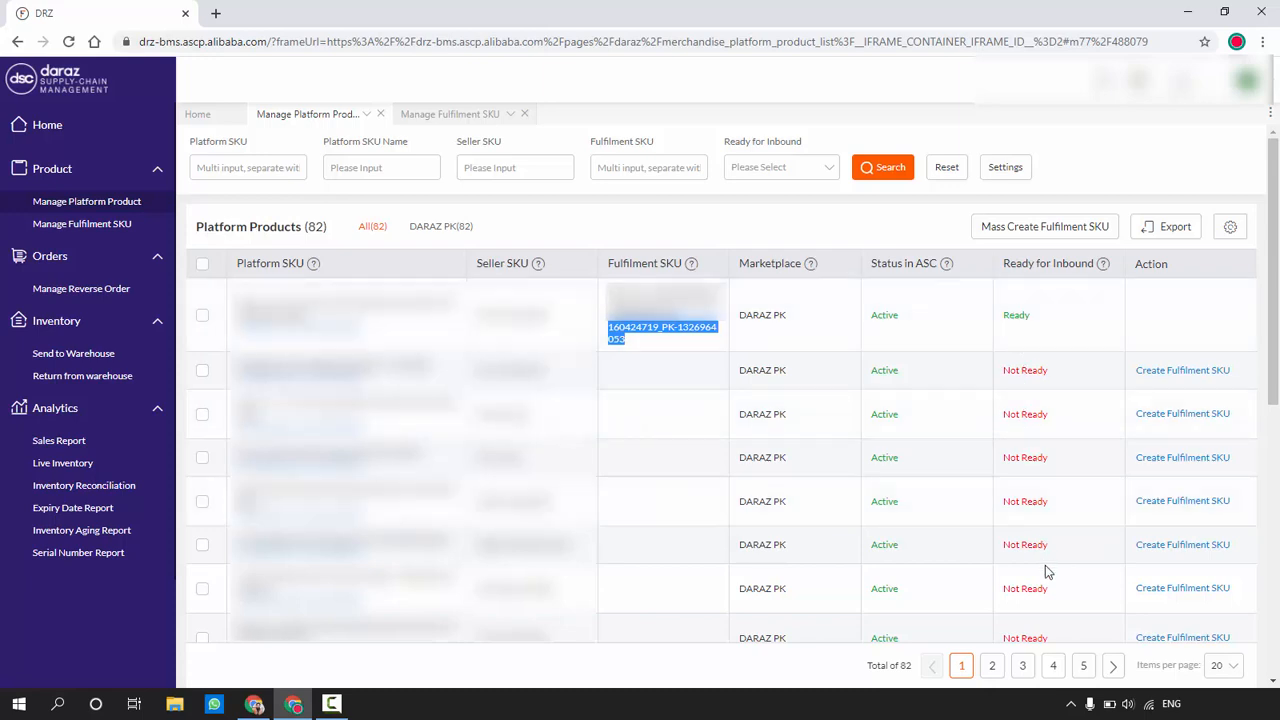
left_click_drag(1028, 370, 1003, 370)
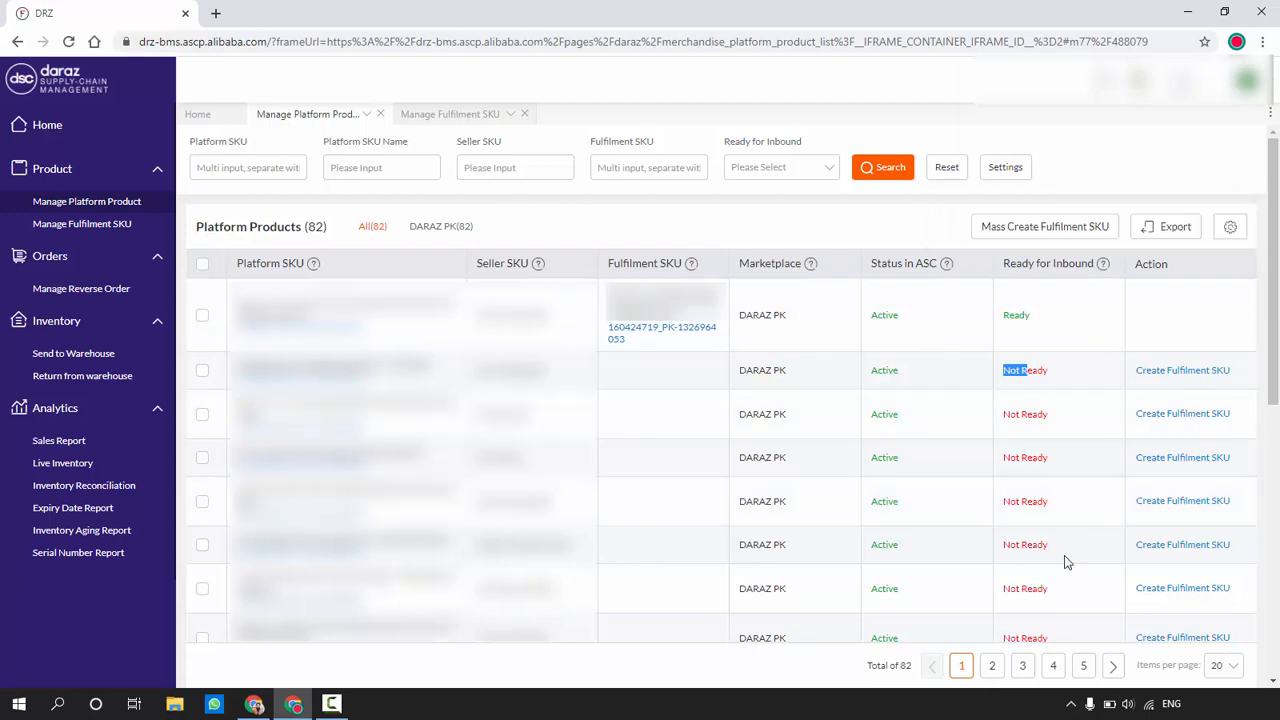
left_click_drag(1049, 315, 1005, 325)
Step: Reload the fulfilment SKU list and open the facial cleansing gold mask SKU's attributes for editing
left_click(447, 117)
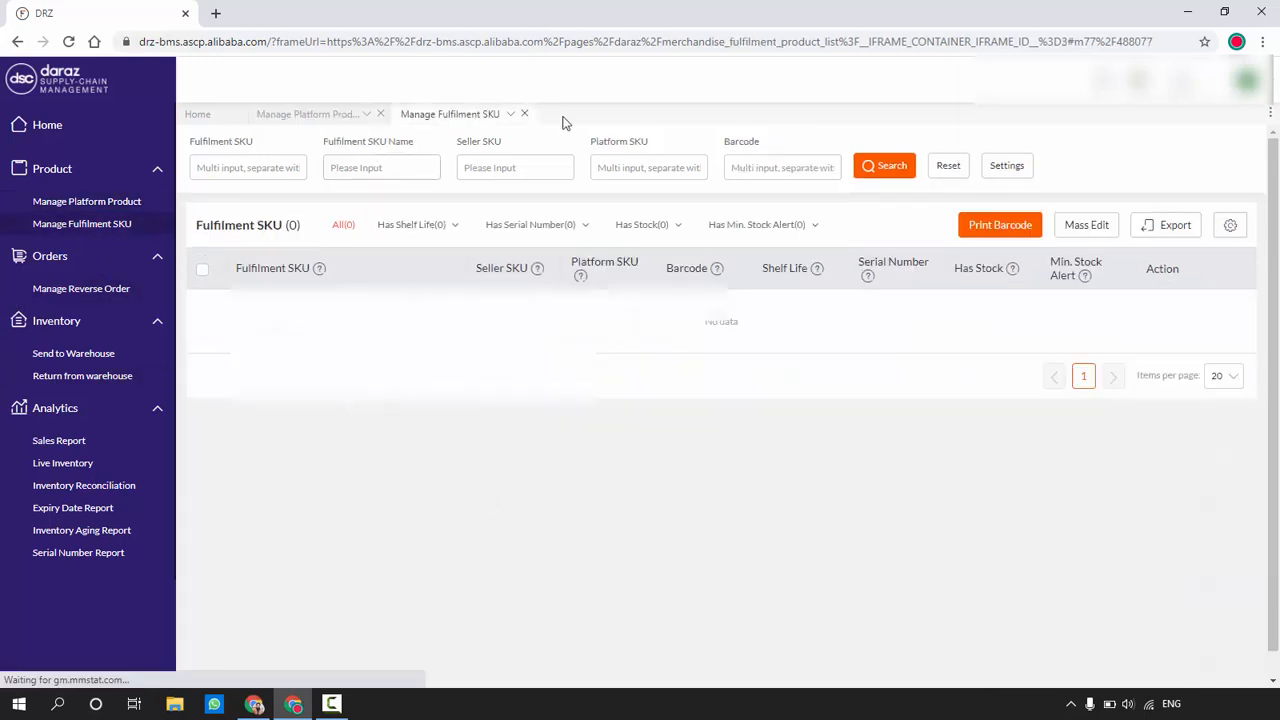
left_click(98, 228)
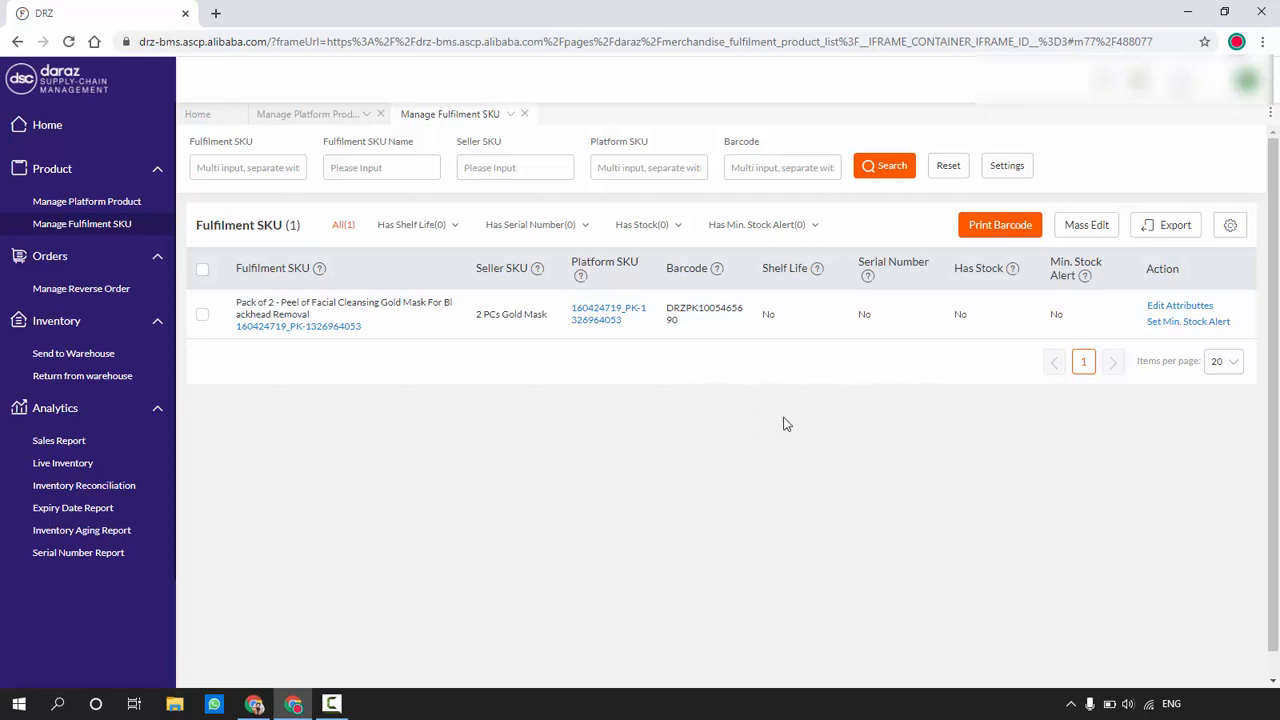
left_click(1172, 307)
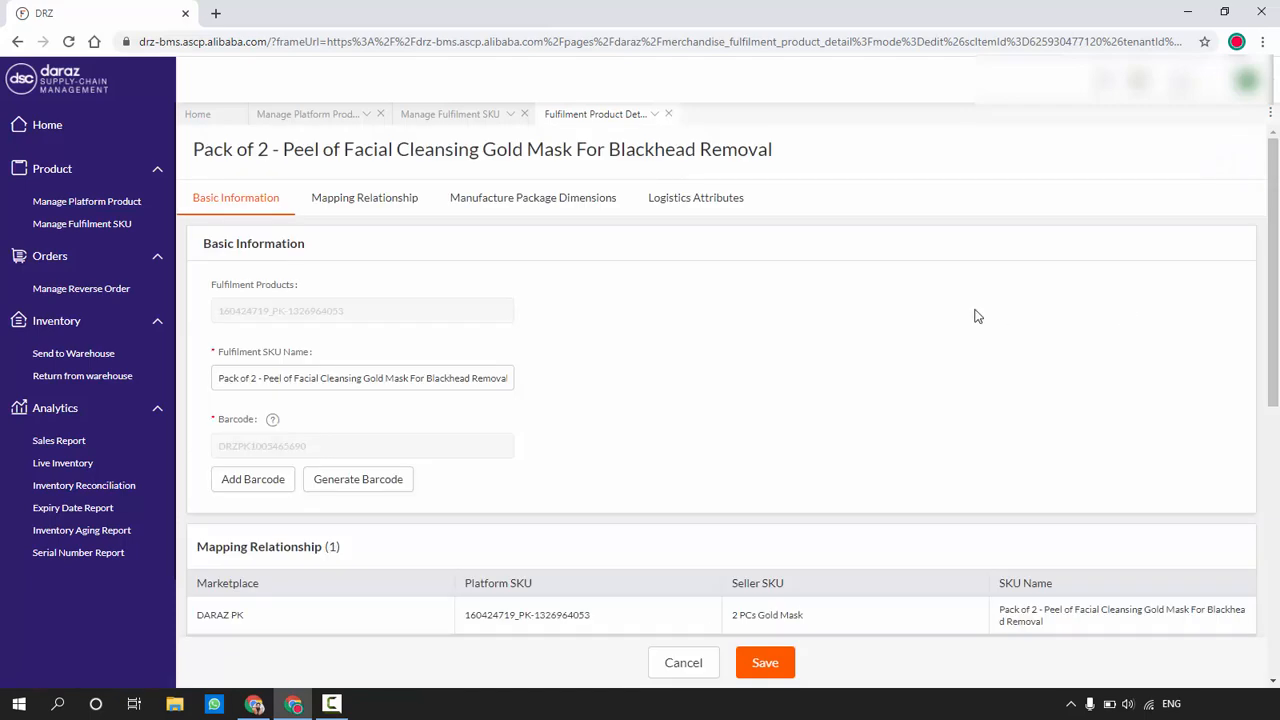
Step: Examine the gold mask SKU's basic information, mapping relationship, manufacture package dimensions and logistics attributes
scroll(909, 312, "down", 4)
scroll(909, 312, "up", 2)
scroll(913, 315, "down", 2)
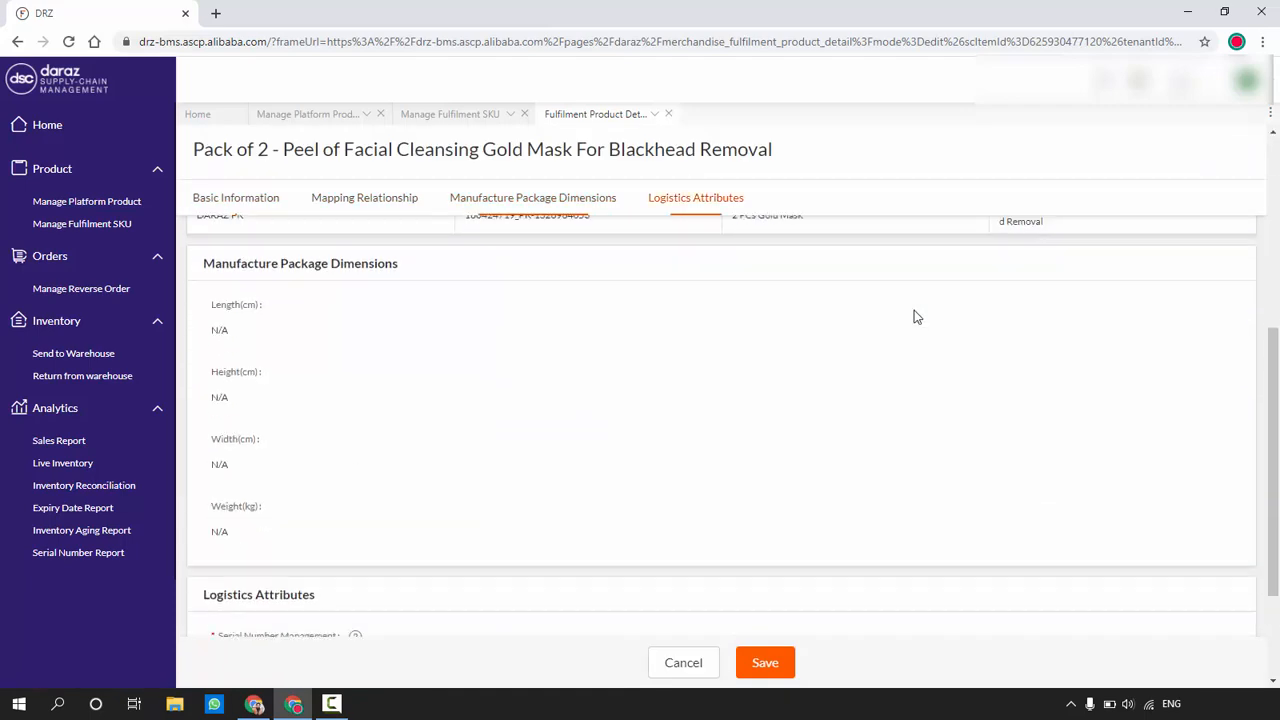
scroll(550, 445, "down", 2)
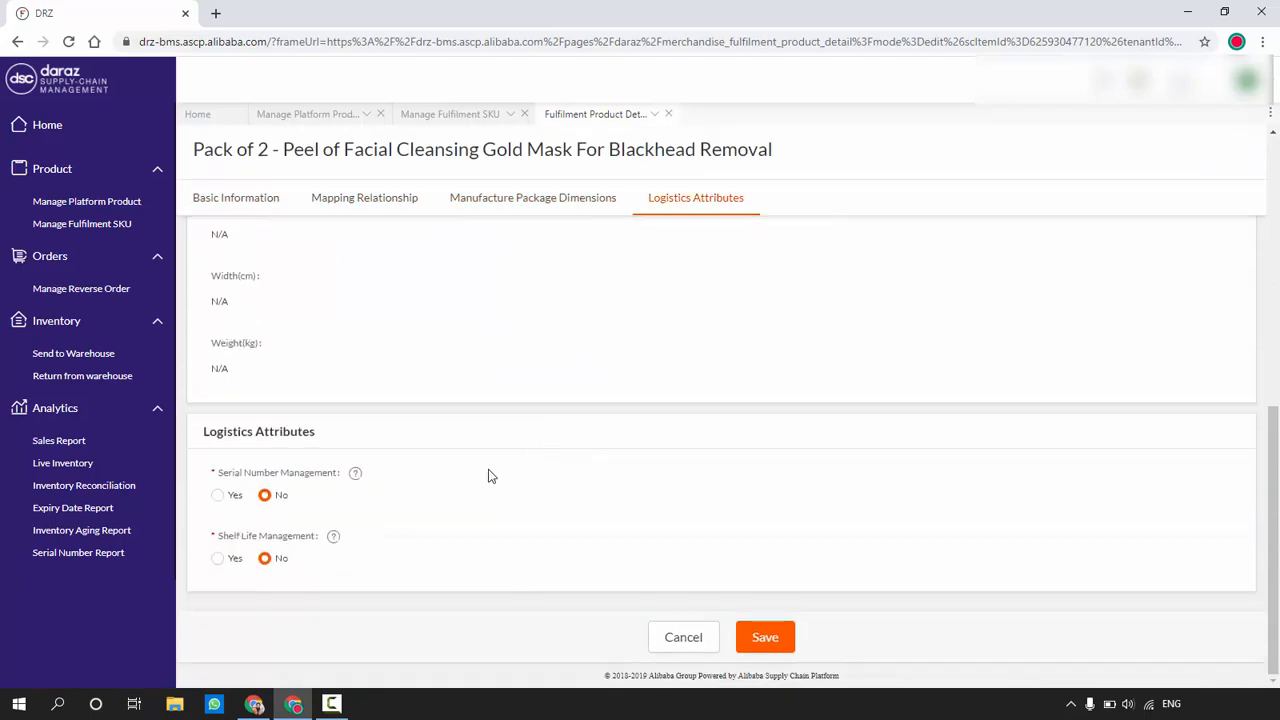
scroll(560, 320, "up", 3)
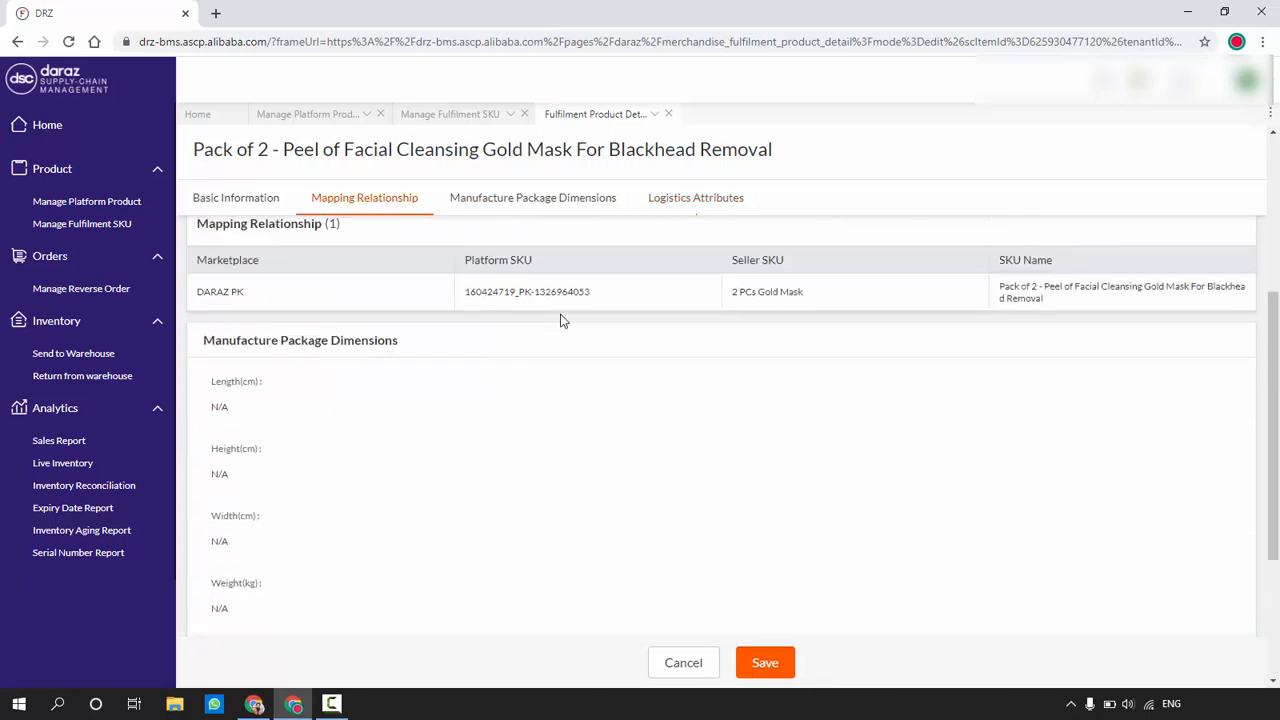
left_click_drag(207, 341, 432, 338)
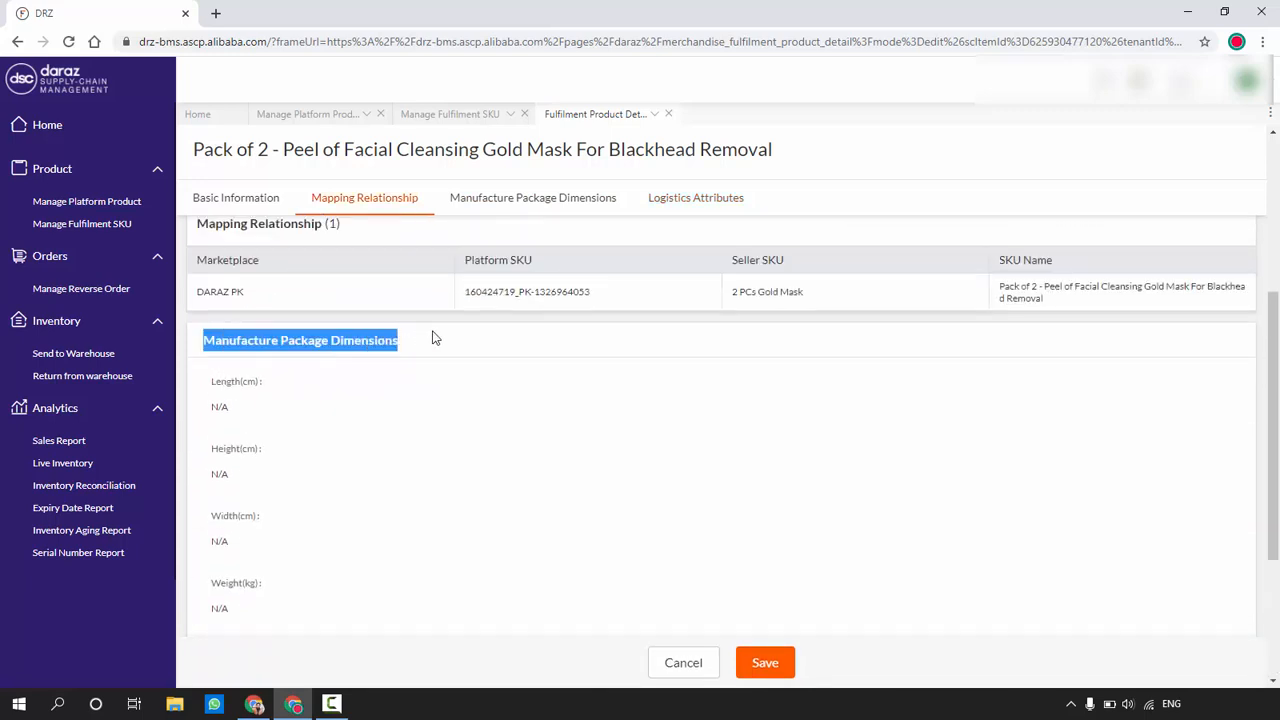
scroll(551, 474, "down", 1)
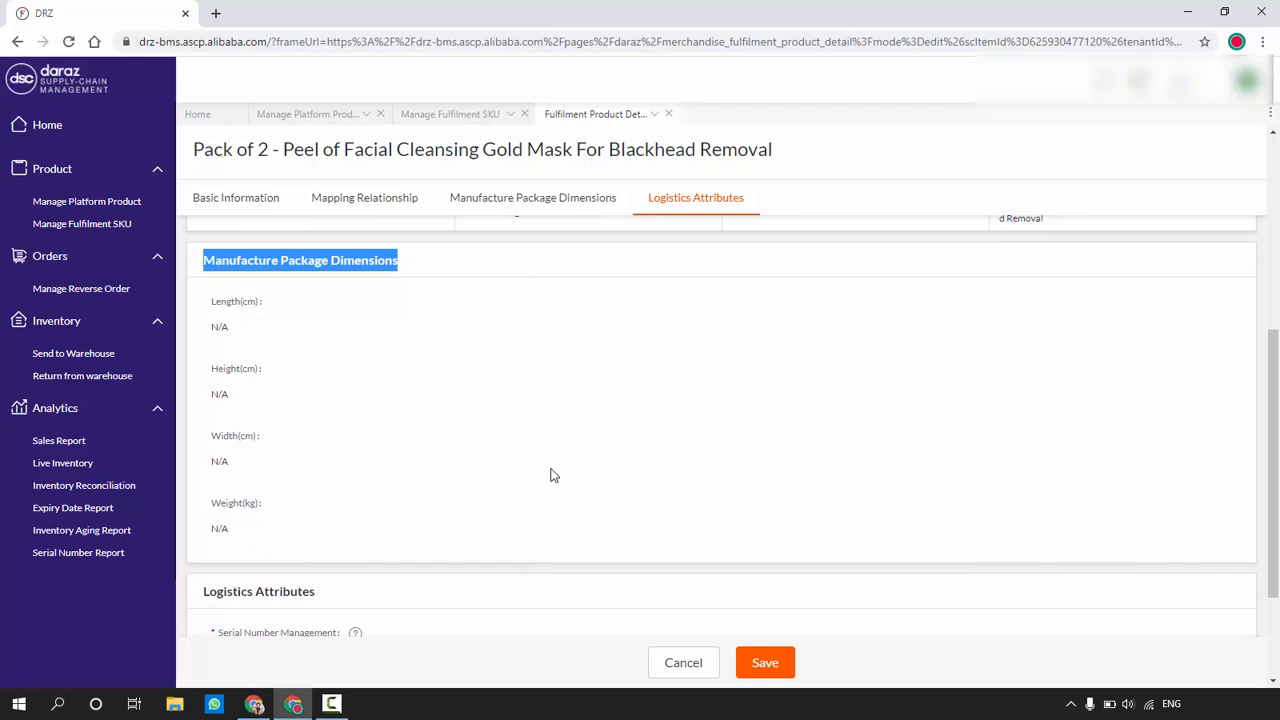
scroll(551, 474, "up", 3)
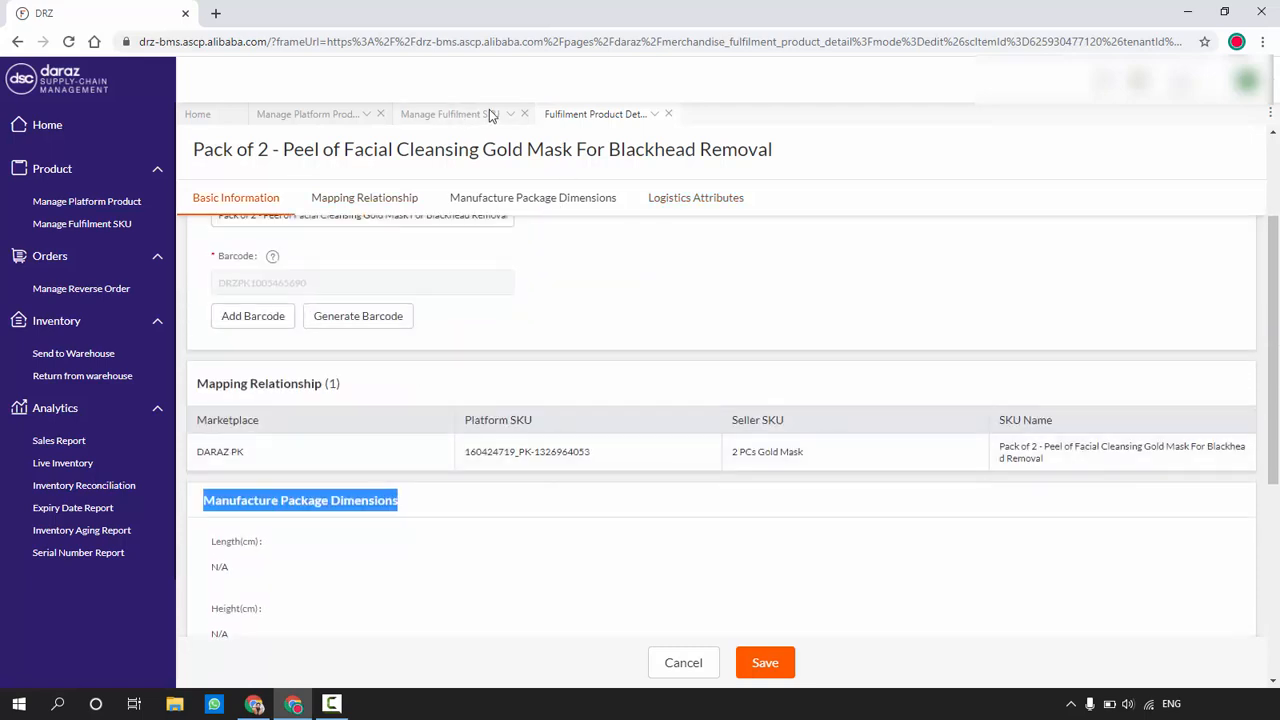
scroll(474, 441, "up", 2)
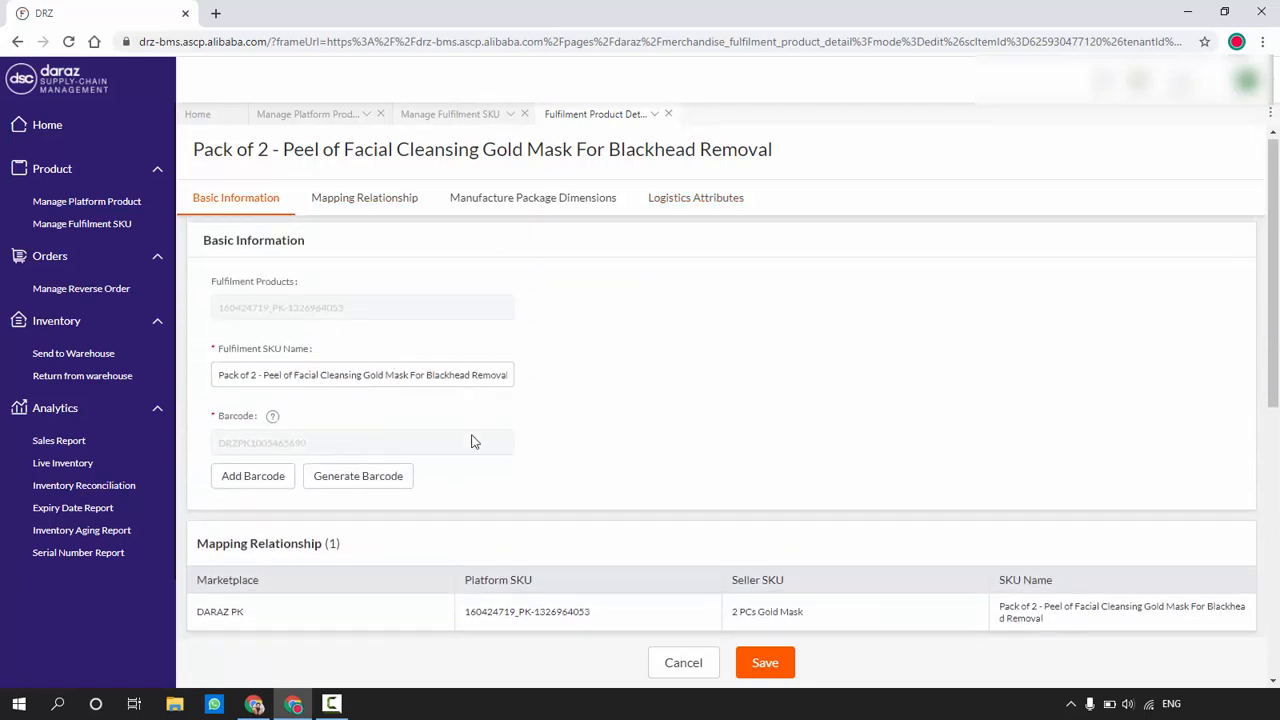
scroll(380, 470, "down", 1)
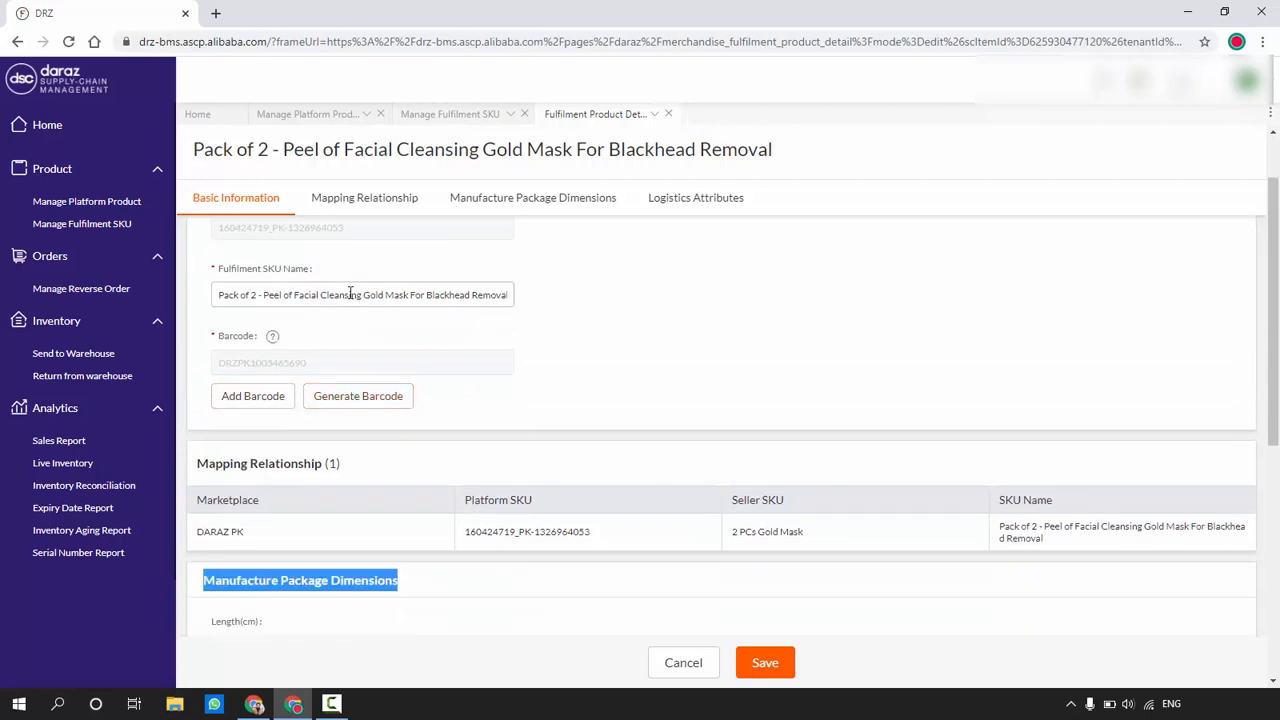
scroll(468, 390, "down", 5)
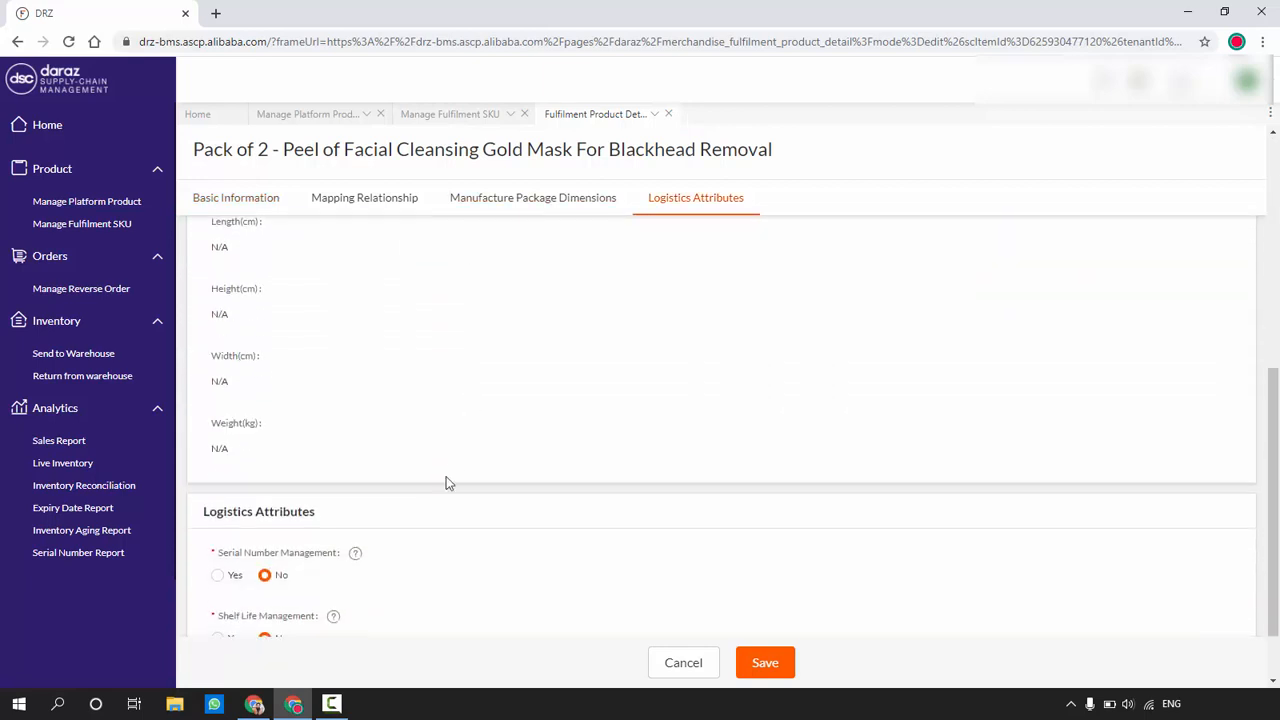
scroll(306, 566, "down", 1)
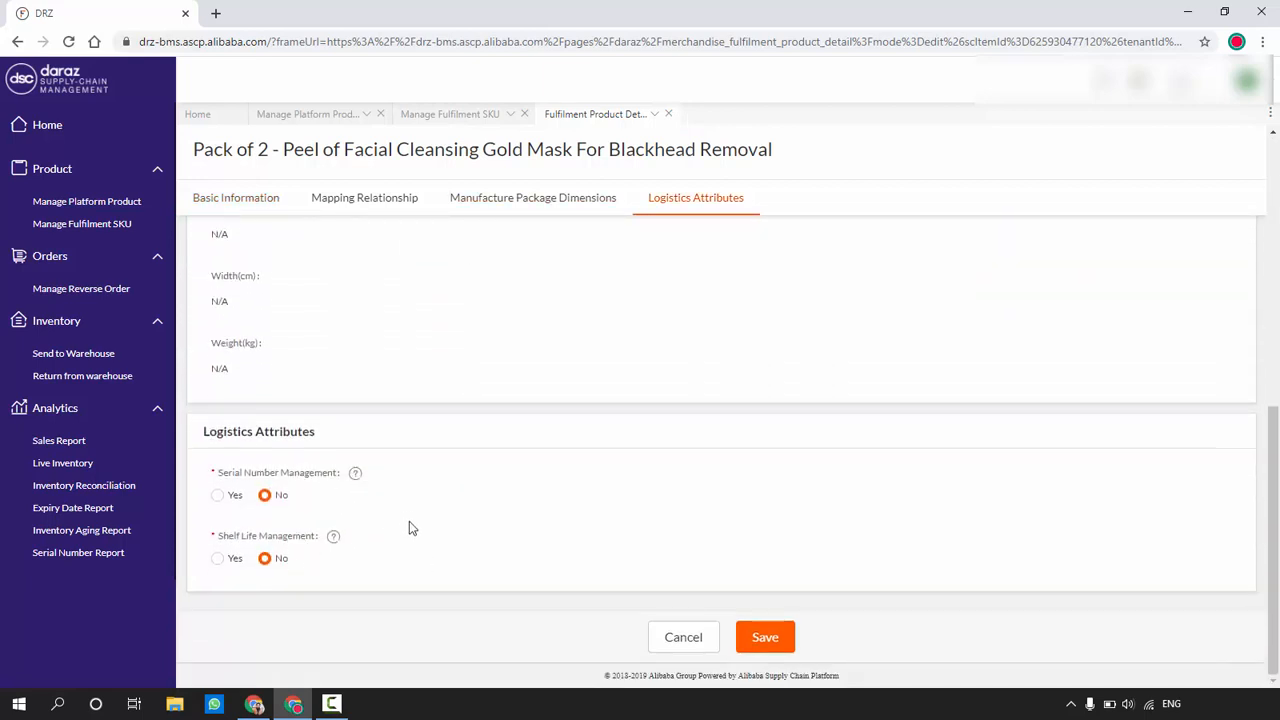
scroll(455, 437, "up", 4)
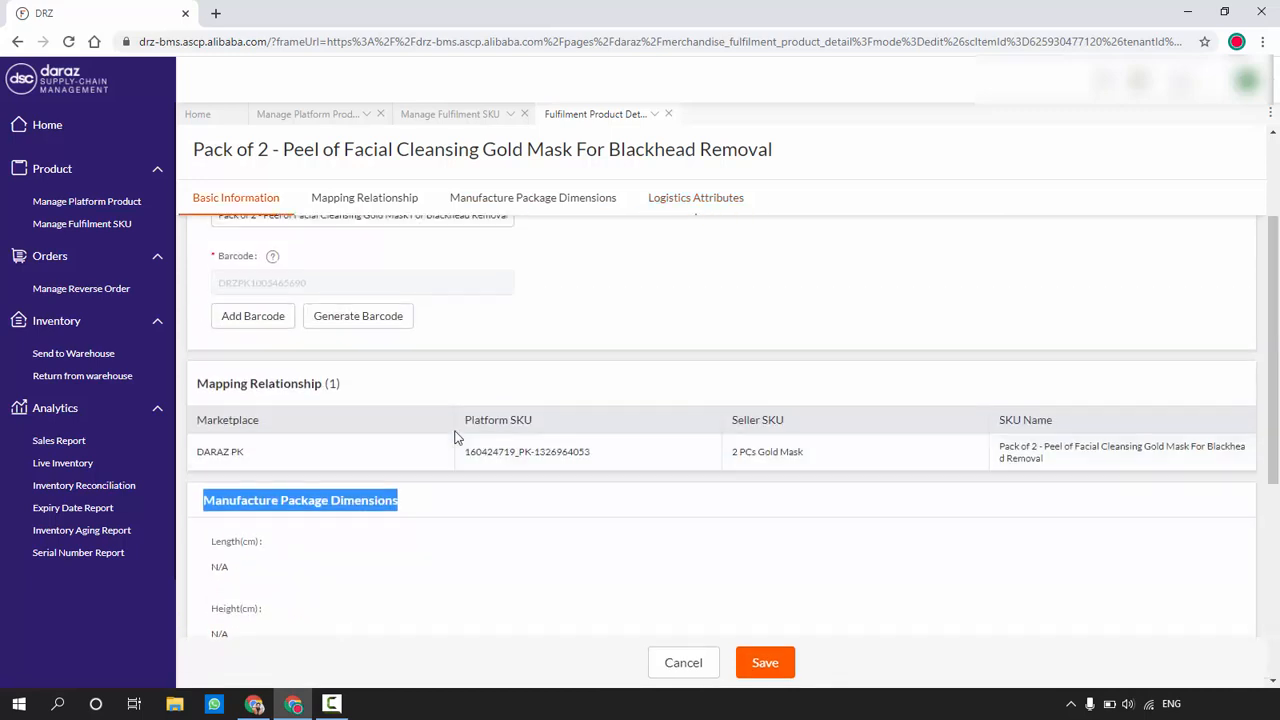
Step: Close the gold mask SKU's details and add a minimum stock alert for it at the DRZ PK - Karachi warehouse
scroll(455, 437, "up", 2)
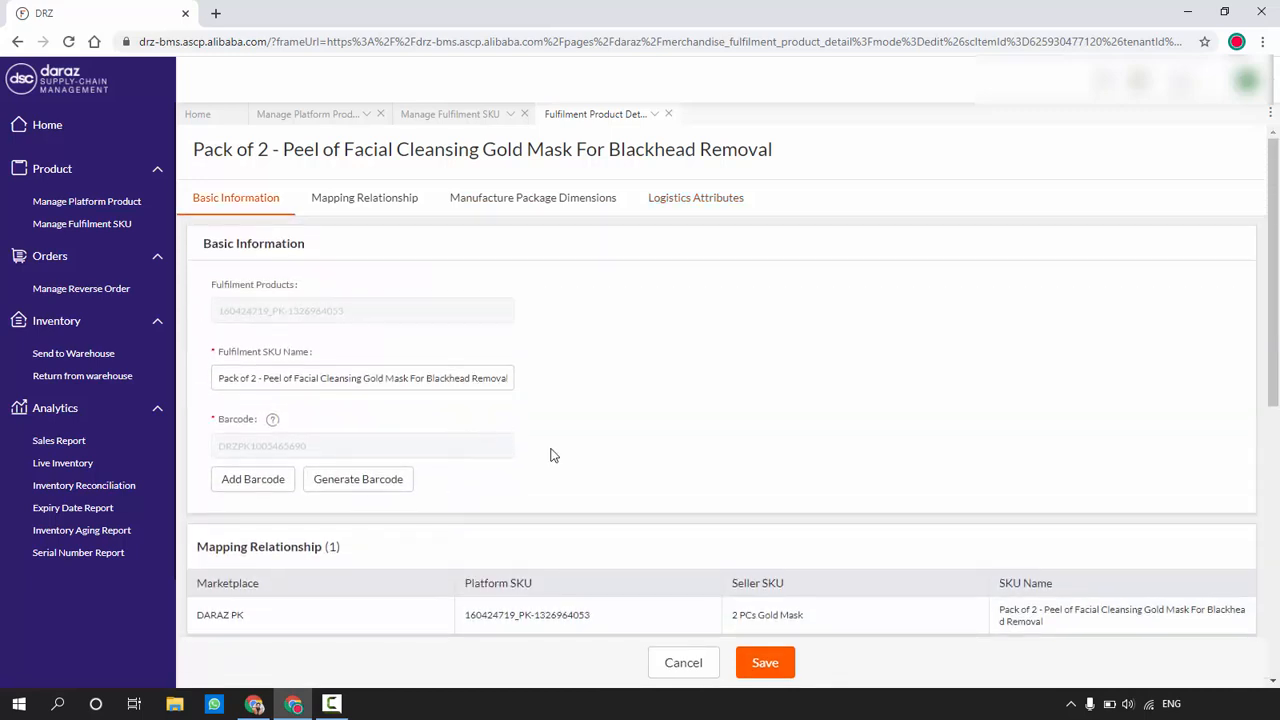
left_click(669, 115)
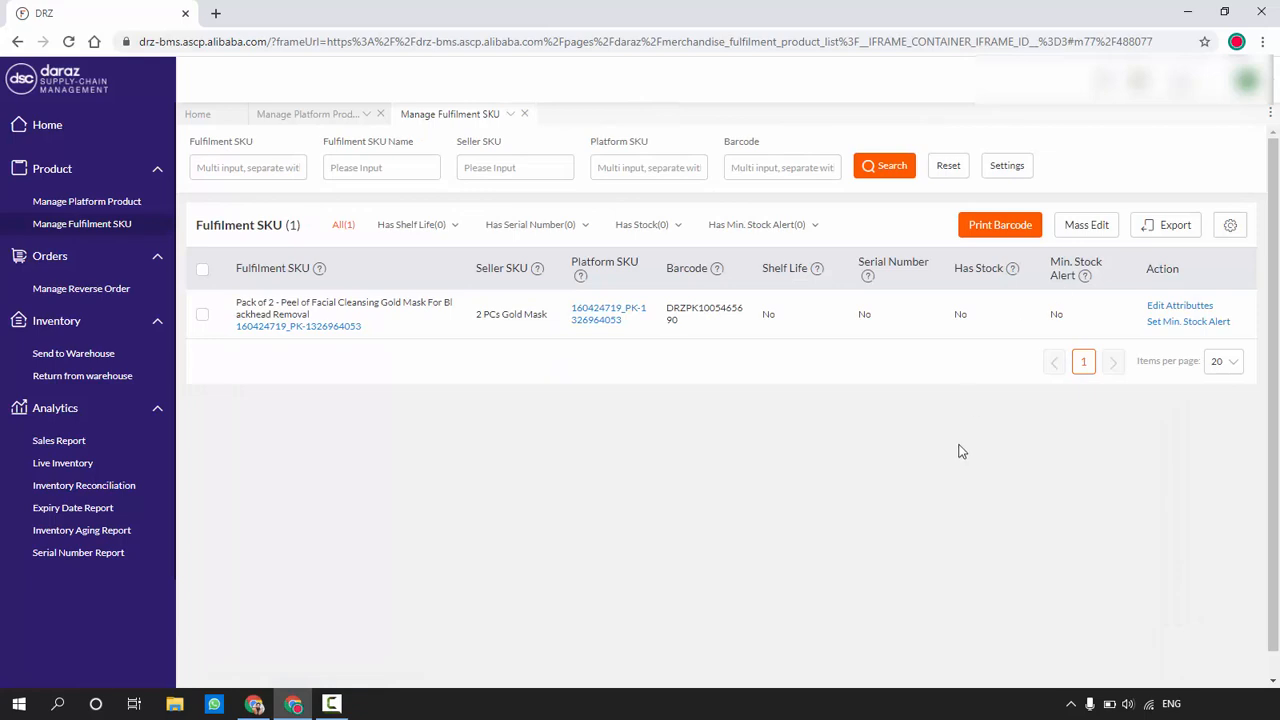
left_click(1186, 323)
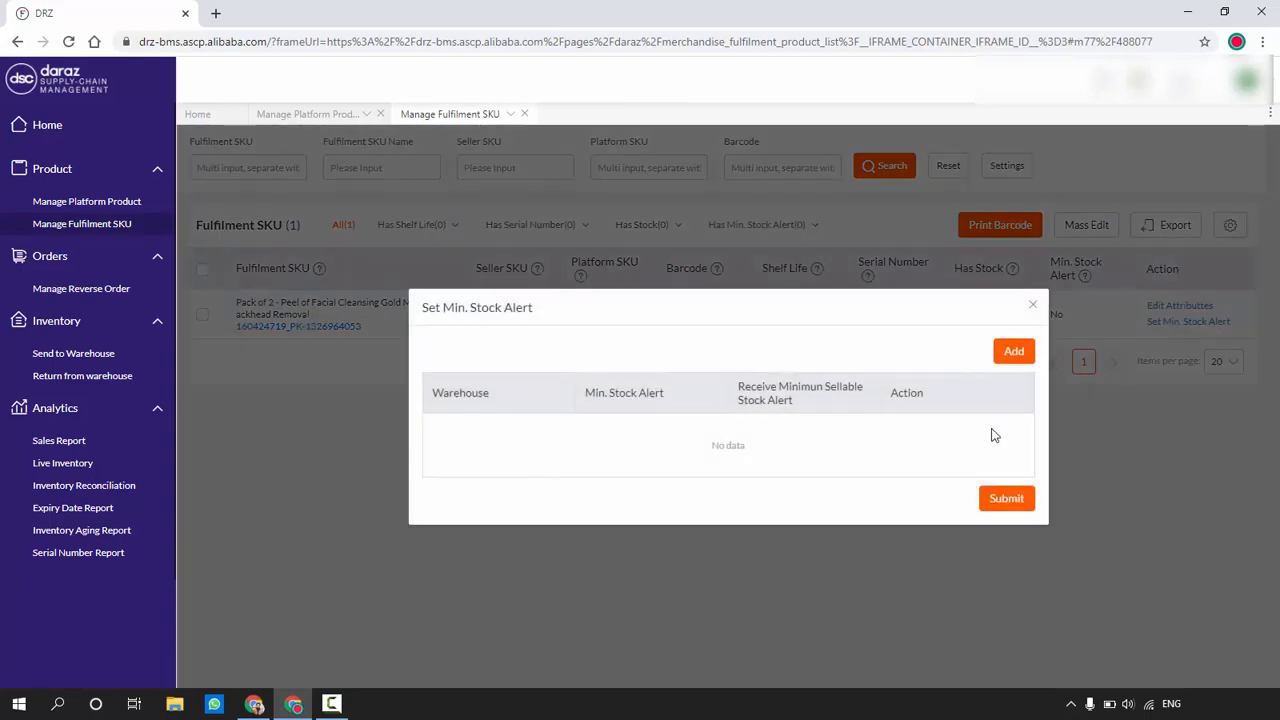
left_click(1013, 352)
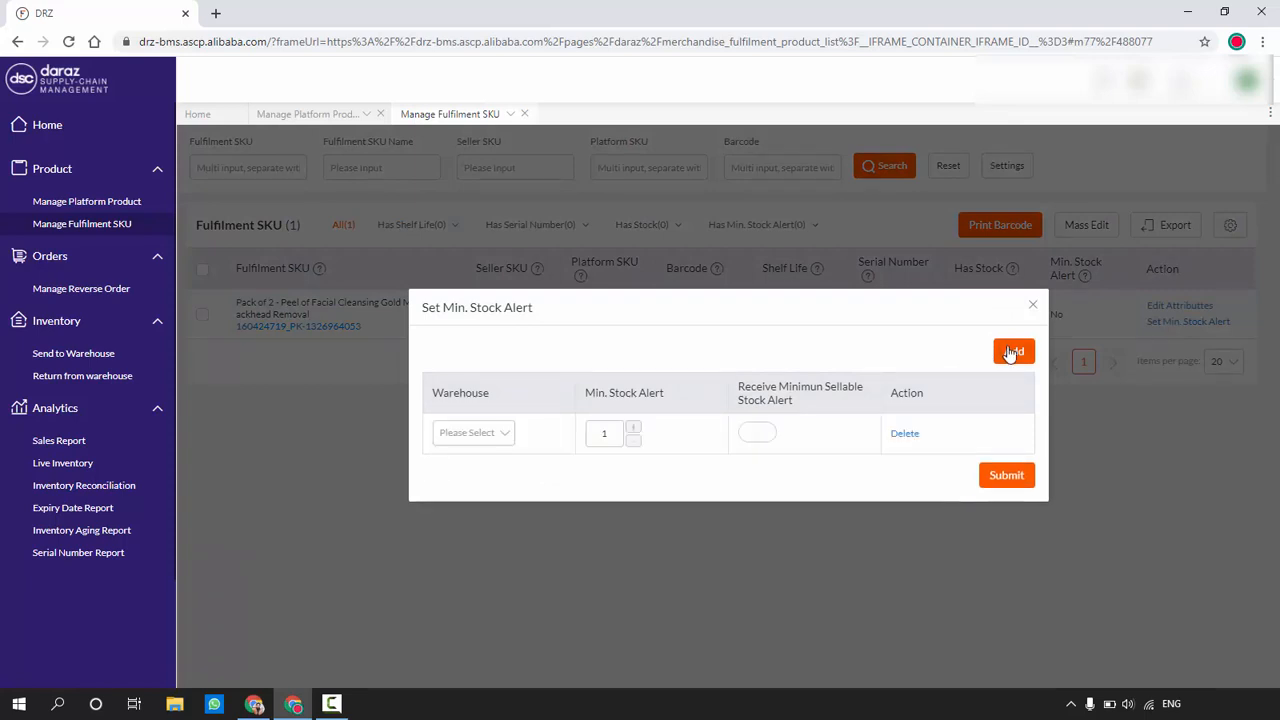
left_click(509, 440)
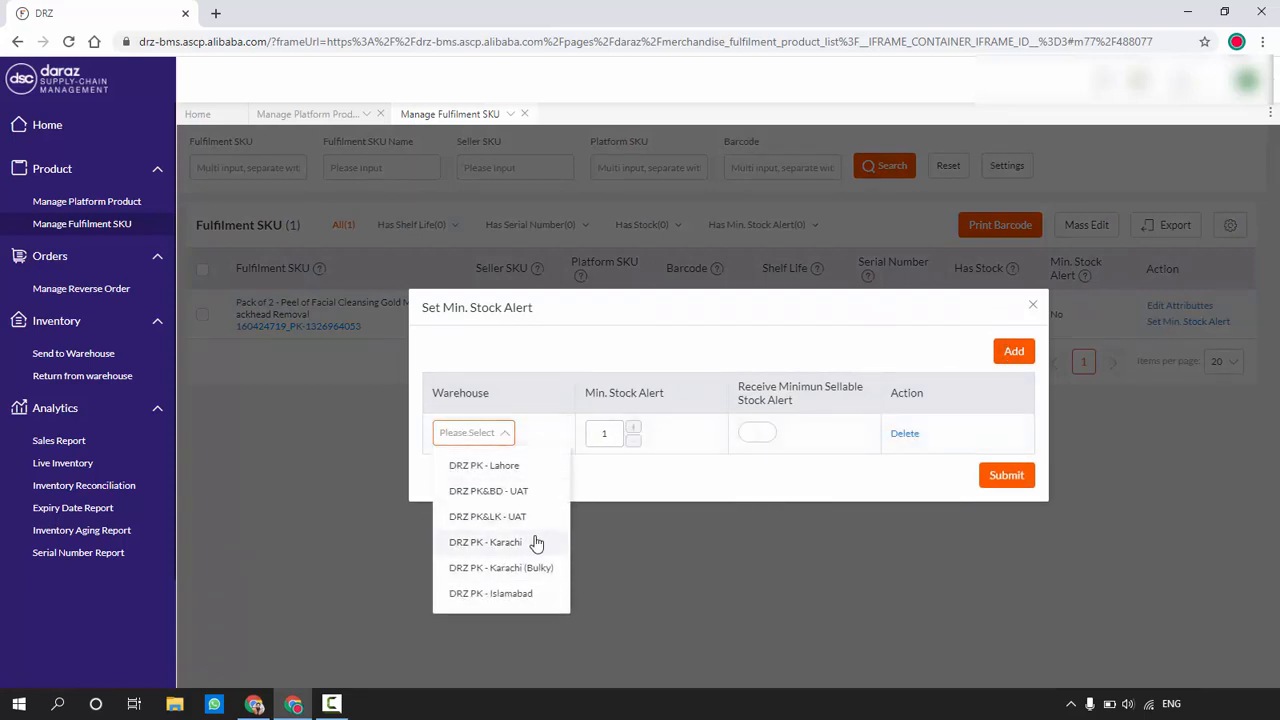
left_click(536, 542)
left_click(499, 443)
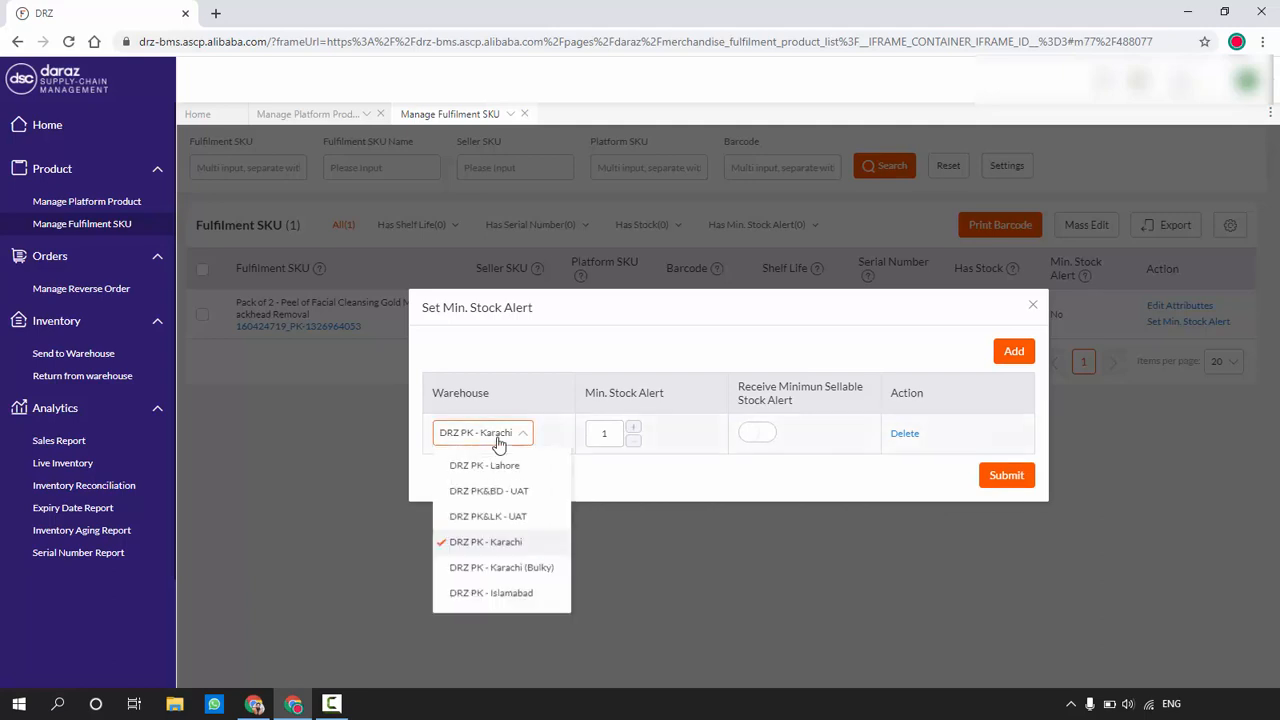
left_click(514, 541)
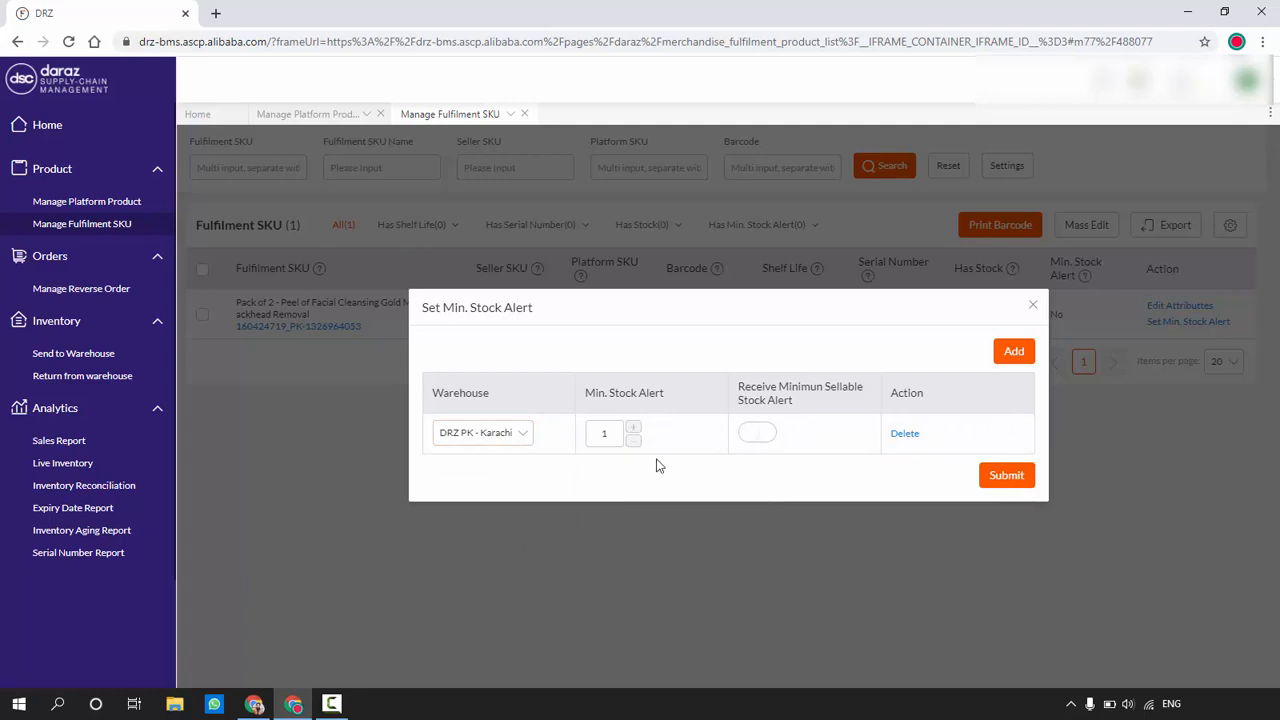
Step: Set the Karachi minimum stock alert to 10, turn on receiving the minimum sellable stock alert and submit it
double_click(606, 433)
type("10")
left_click(757, 432)
left_click(1003, 477)
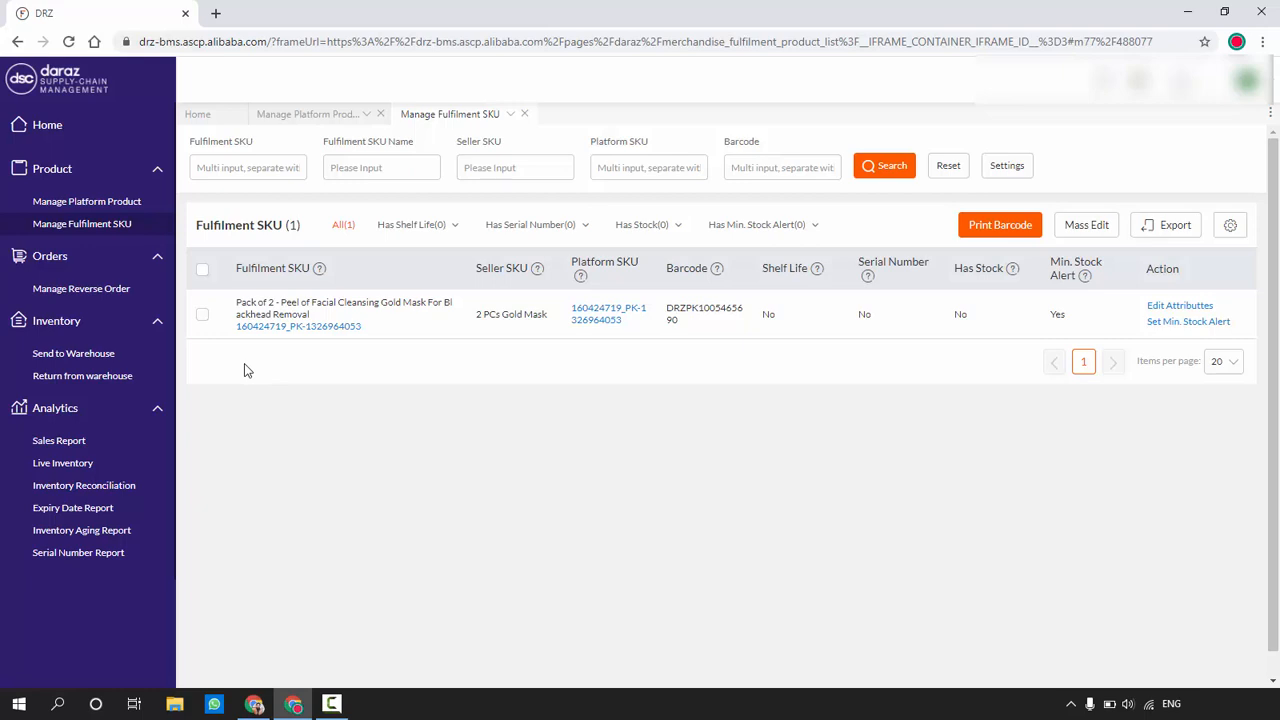
Step: Start a new inbound order for sending stock to the warehouse, with DRZ PK - Karachi as the inbound warehouse
left_click(202, 315)
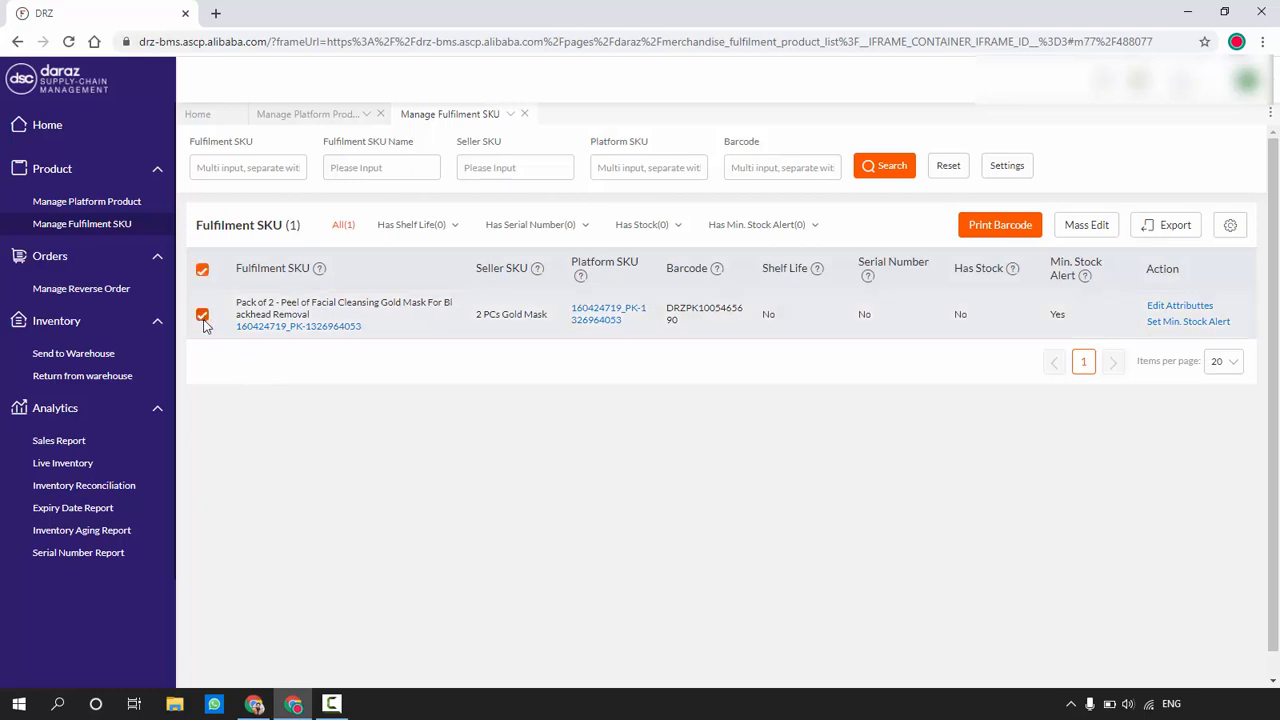
left_click(107, 357)
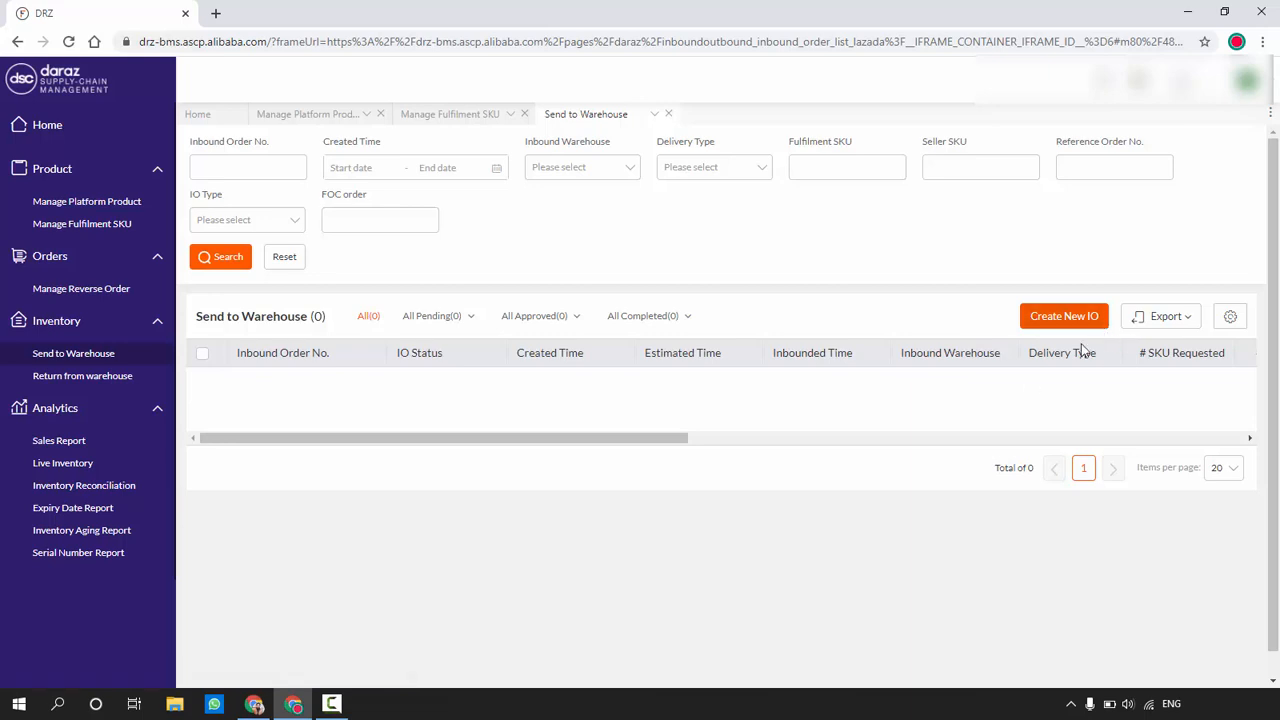
left_click(1060, 324)
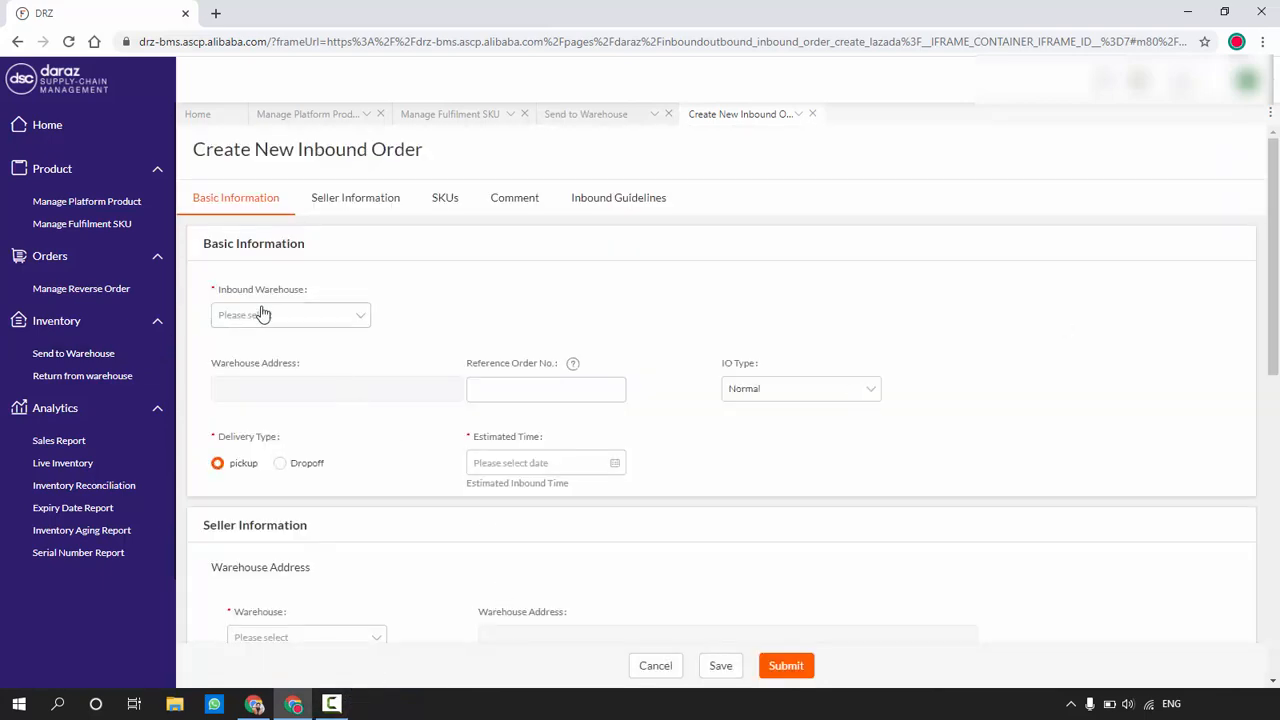
left_click(327, 318)
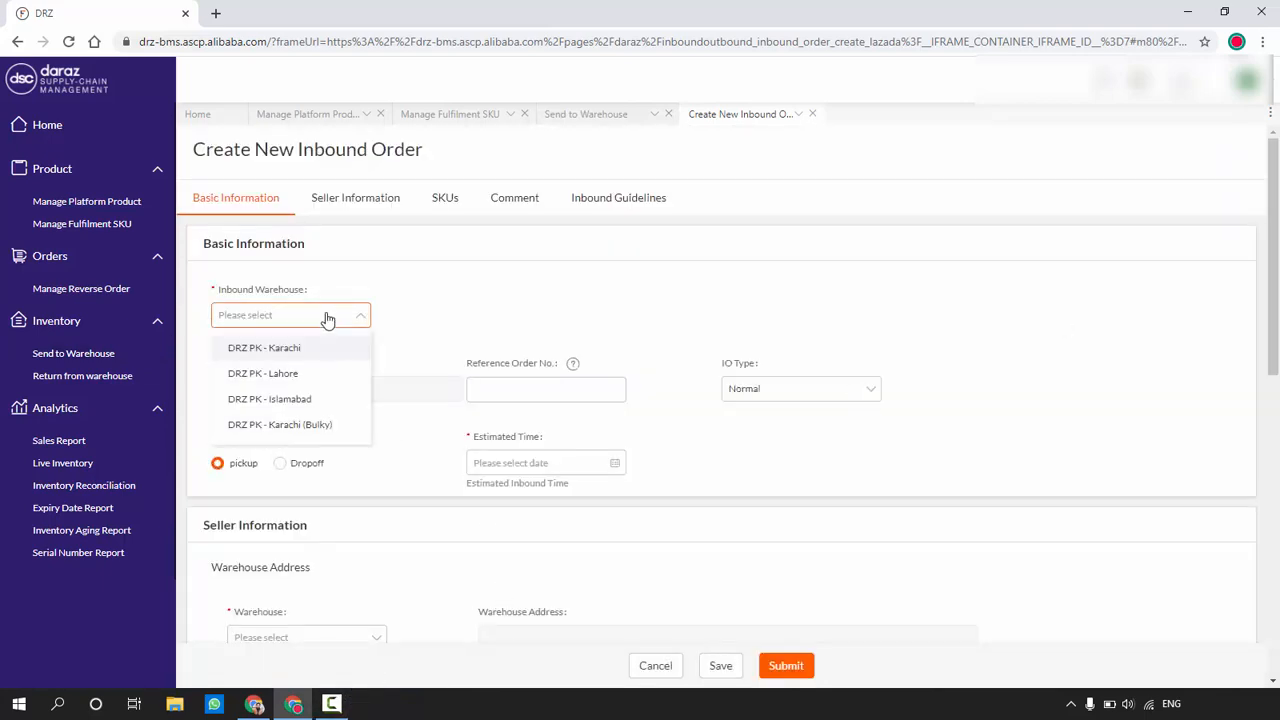
left_click(295, 355)
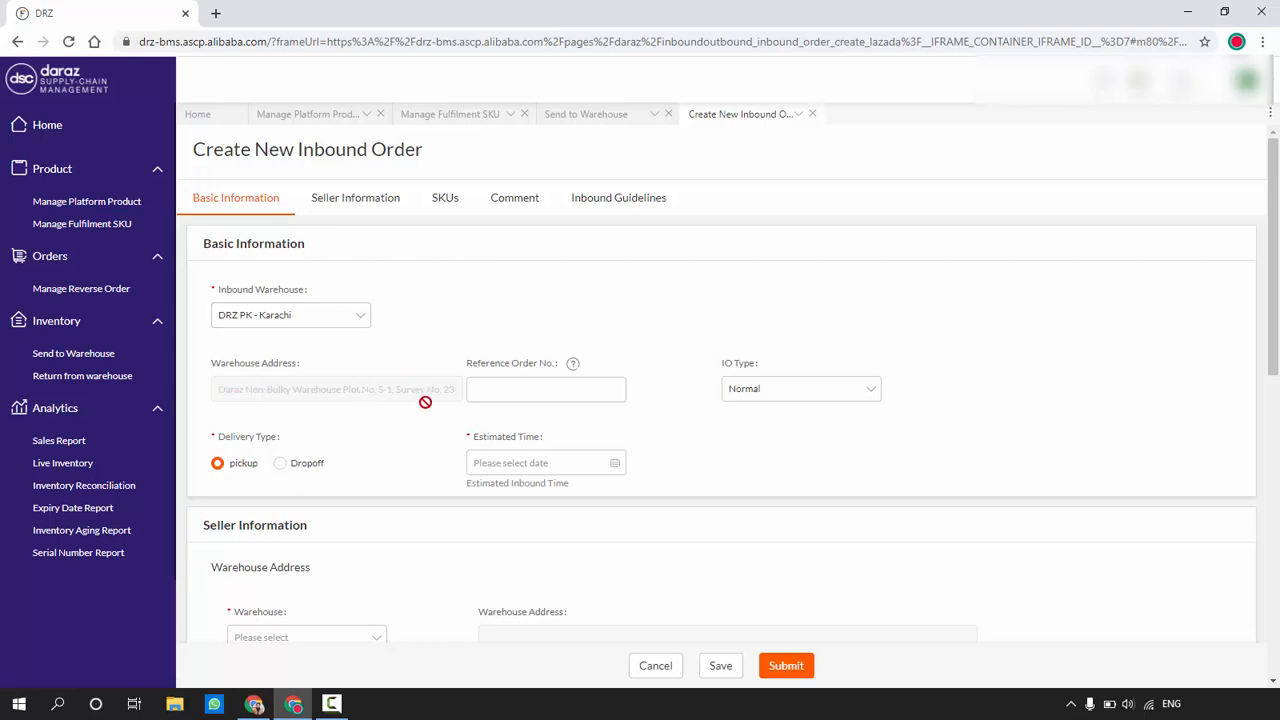
Step: Check the explanation of the reference order number and the IO types offered for the inbound order
scroll(435, 427, "down", 1)
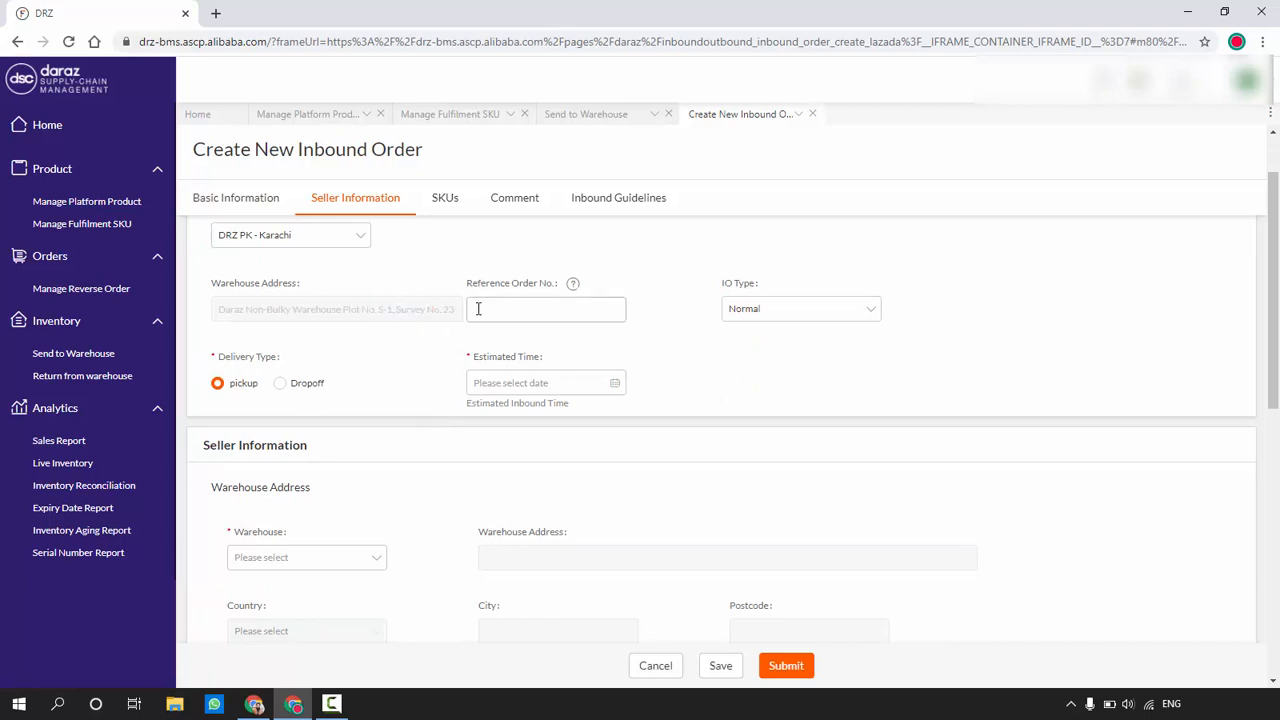
mouse_move(573, 286)
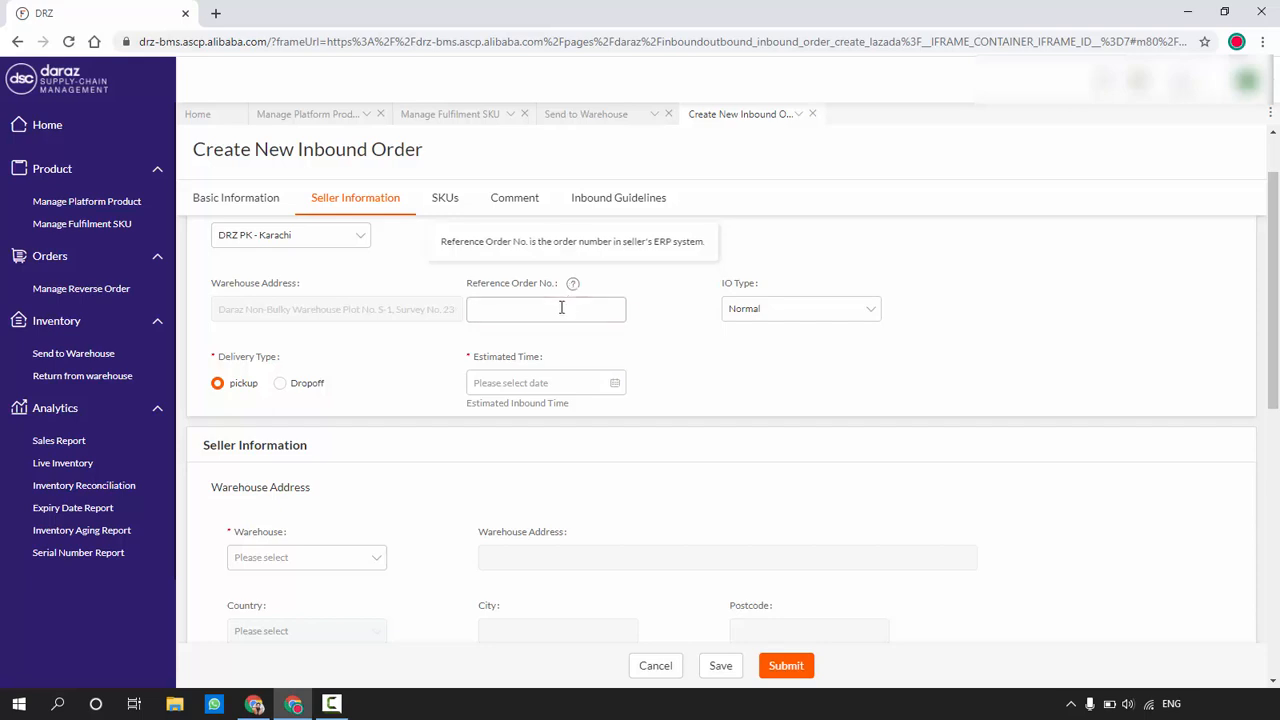
left_click(561, 309)
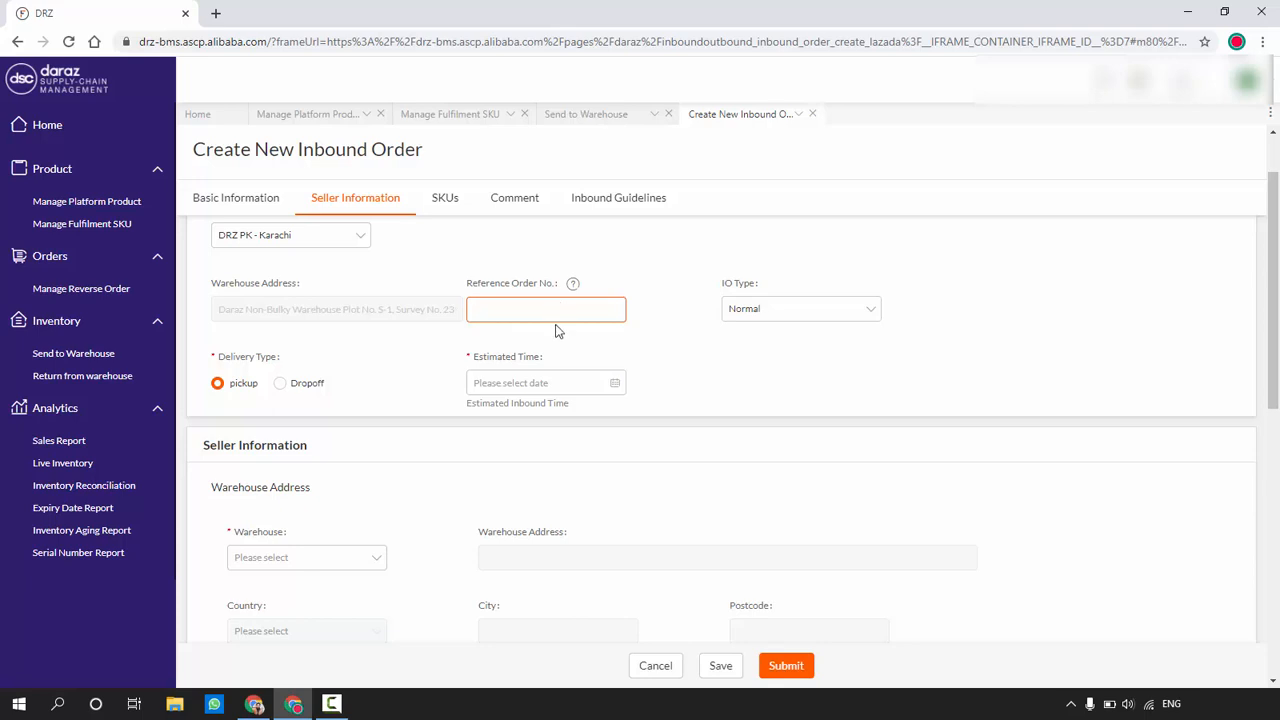
left_click(722, 346)
left_click(757, 311)
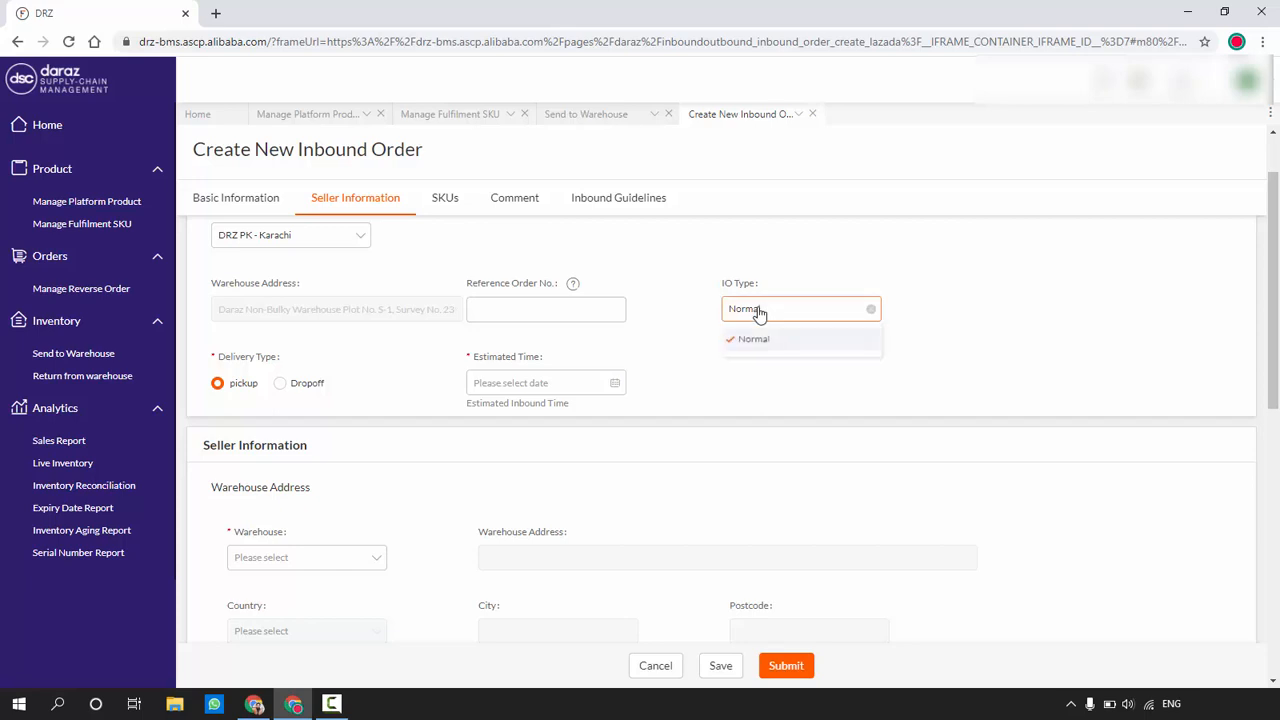
left_click(805, 355)
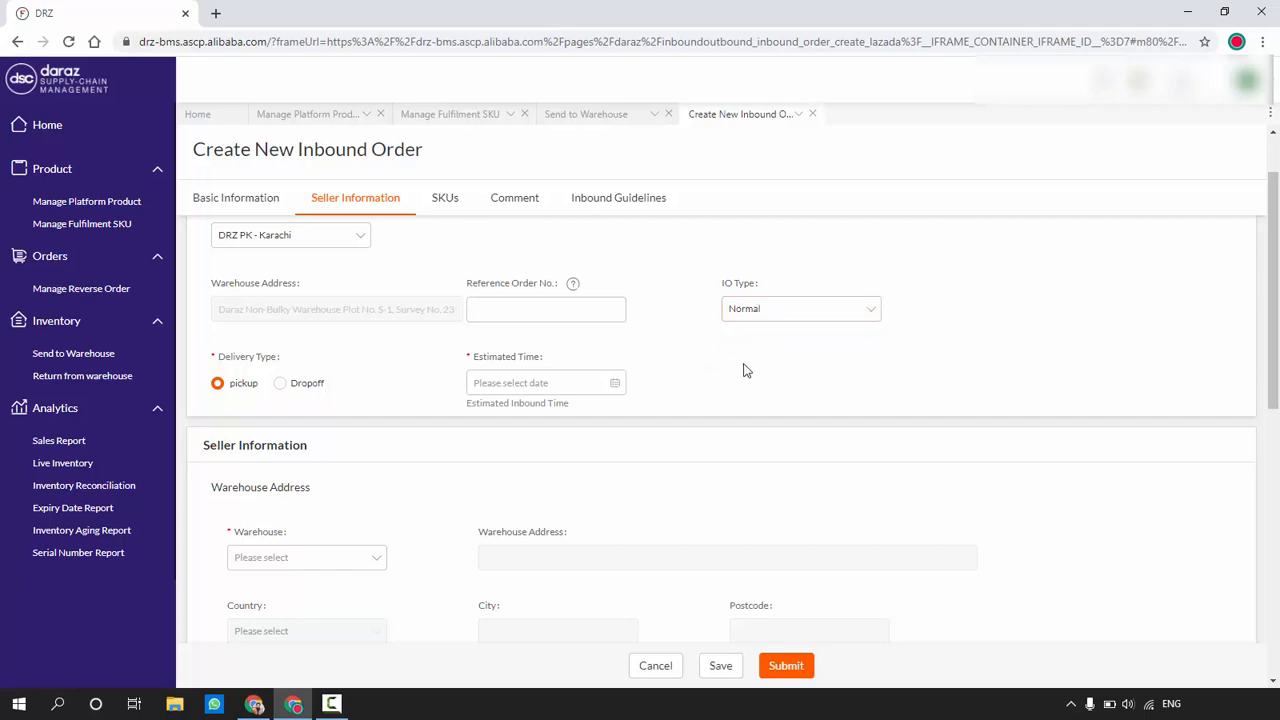
Step: Set the inbound order's estimated time to 2020-09-09, hour 00, with pickup as the delivery type
scroll(745, 370, "down", 1)
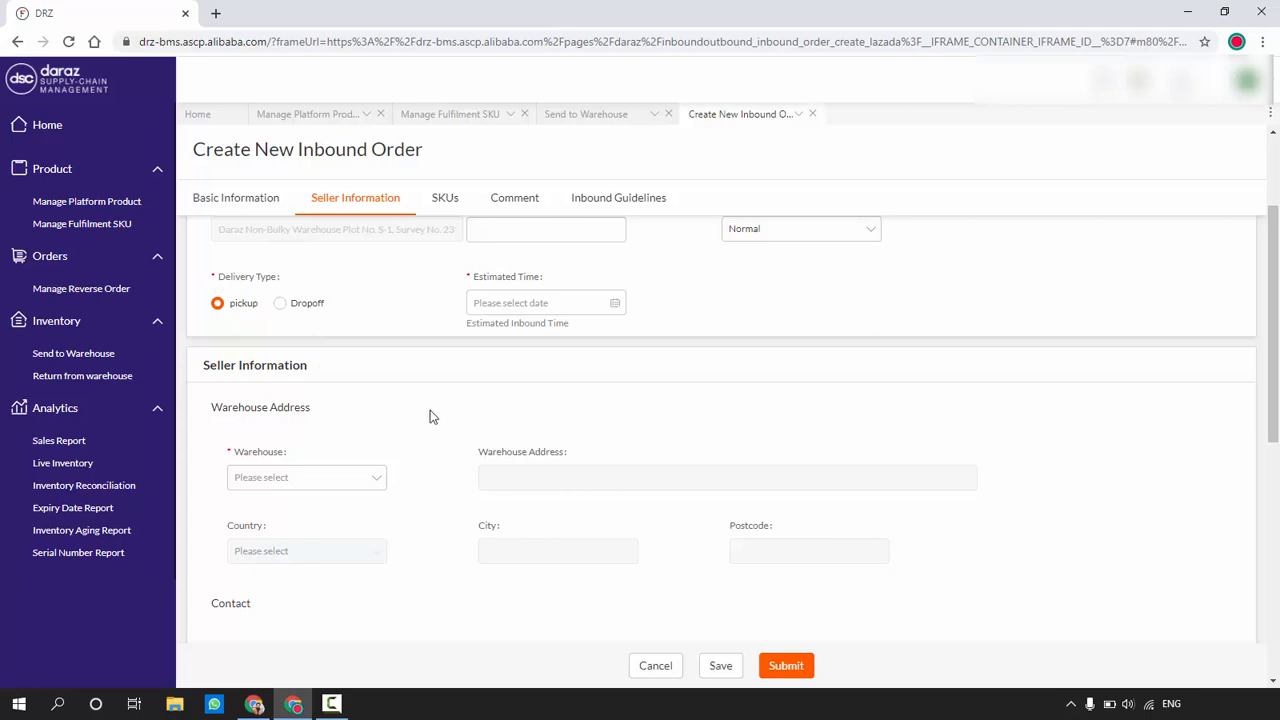
scroll(428, 360, "up", 1)
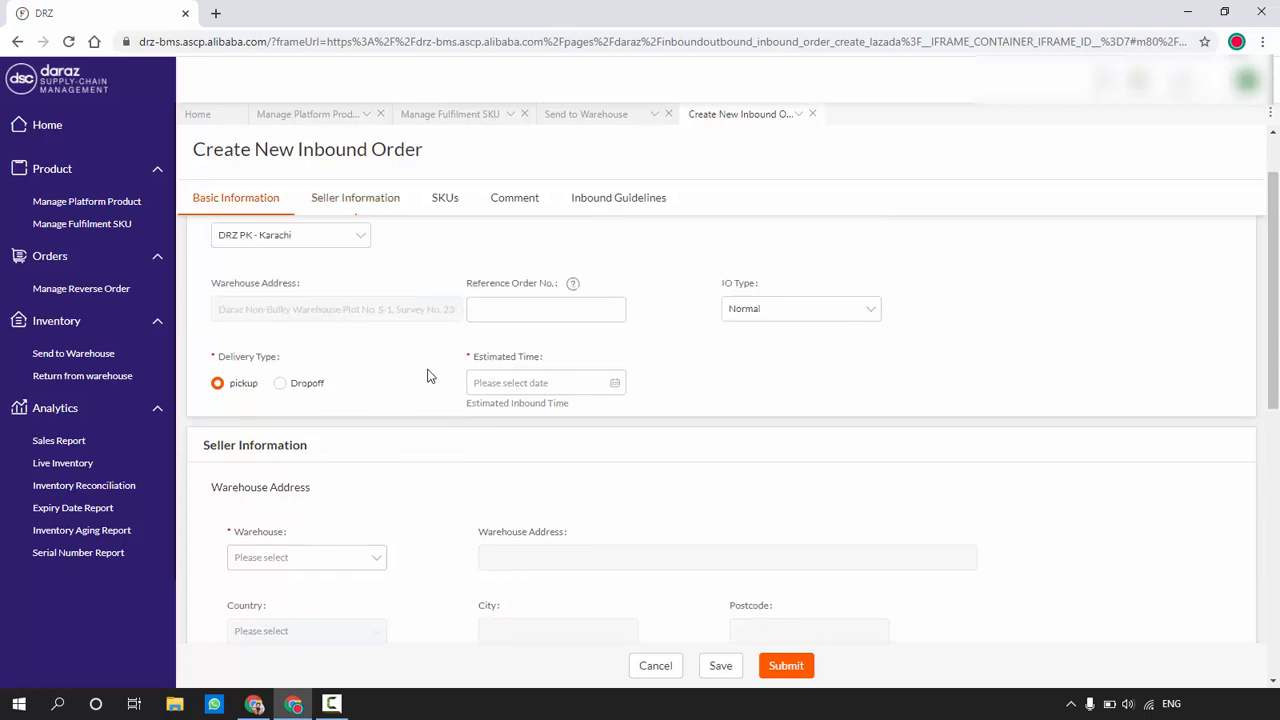
left_click(526, 382)
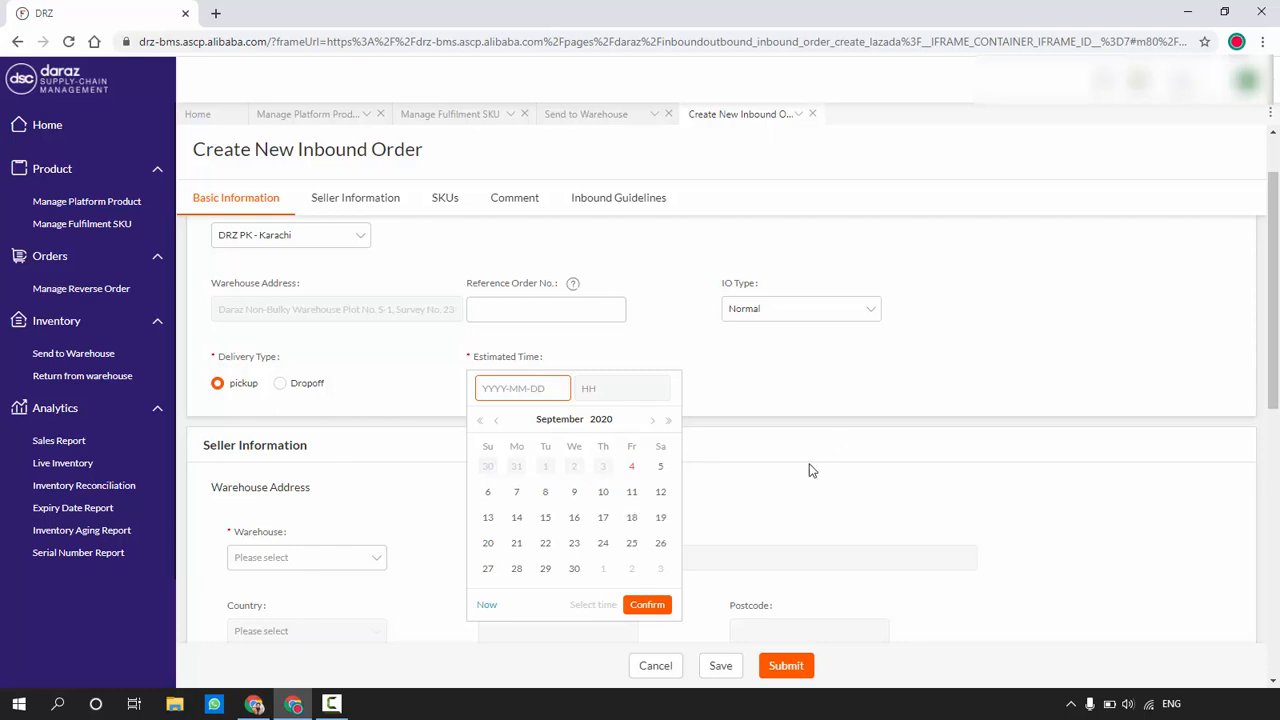
left_click(574, 493)
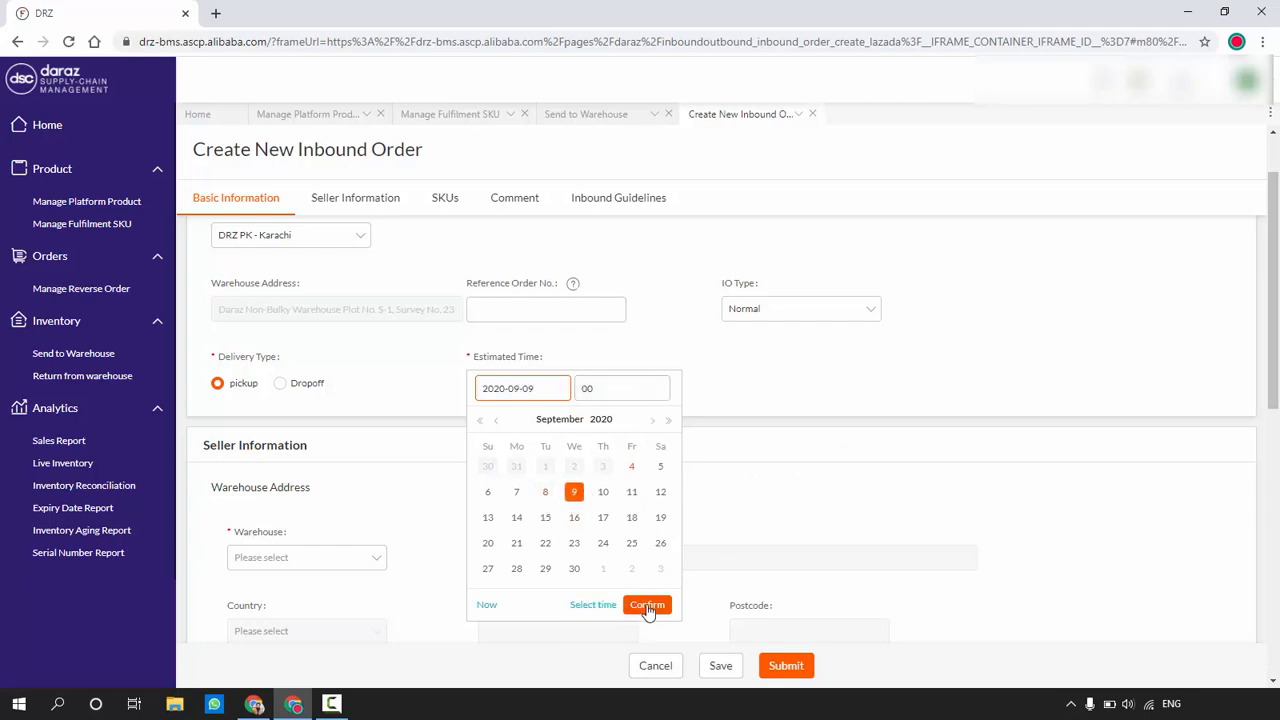
left_click(647, 606)
Step: Choose the seller's warehouse in the inbound order's seller information
scroll(671, 437, "down", 2)
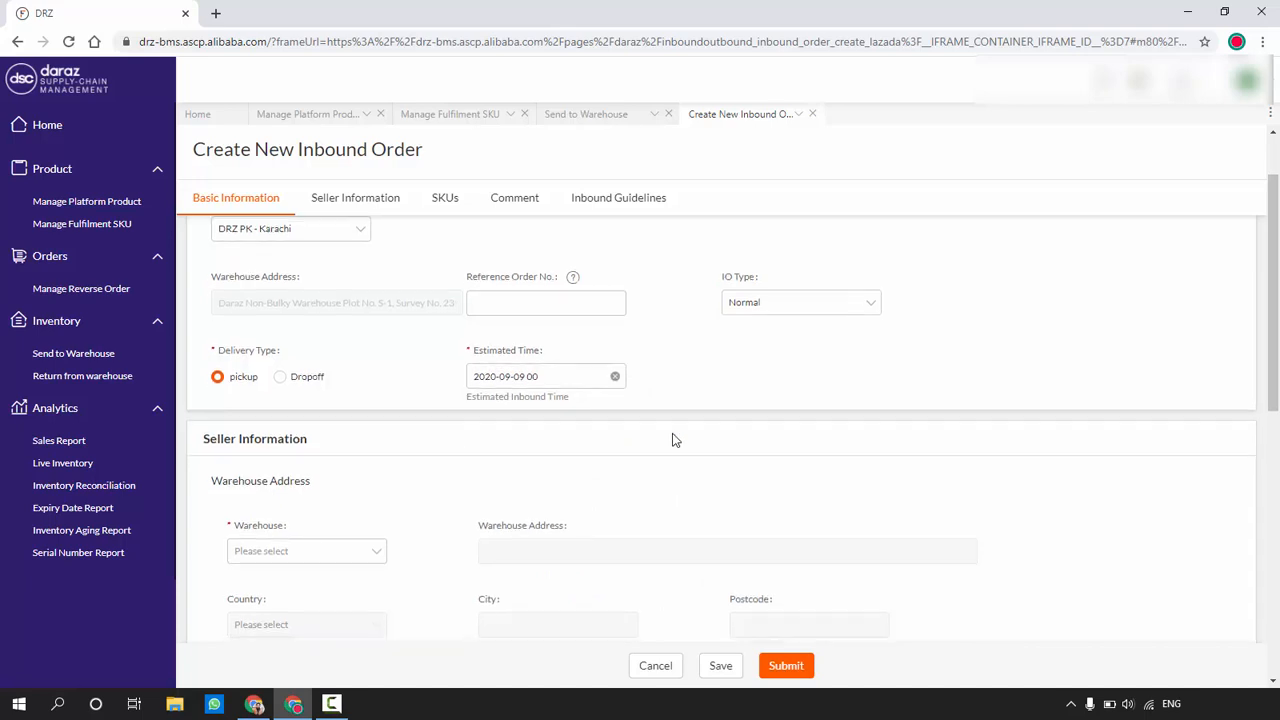
scroll(563, 472, "down", 1)
scroll(563, 477, "up", 1)
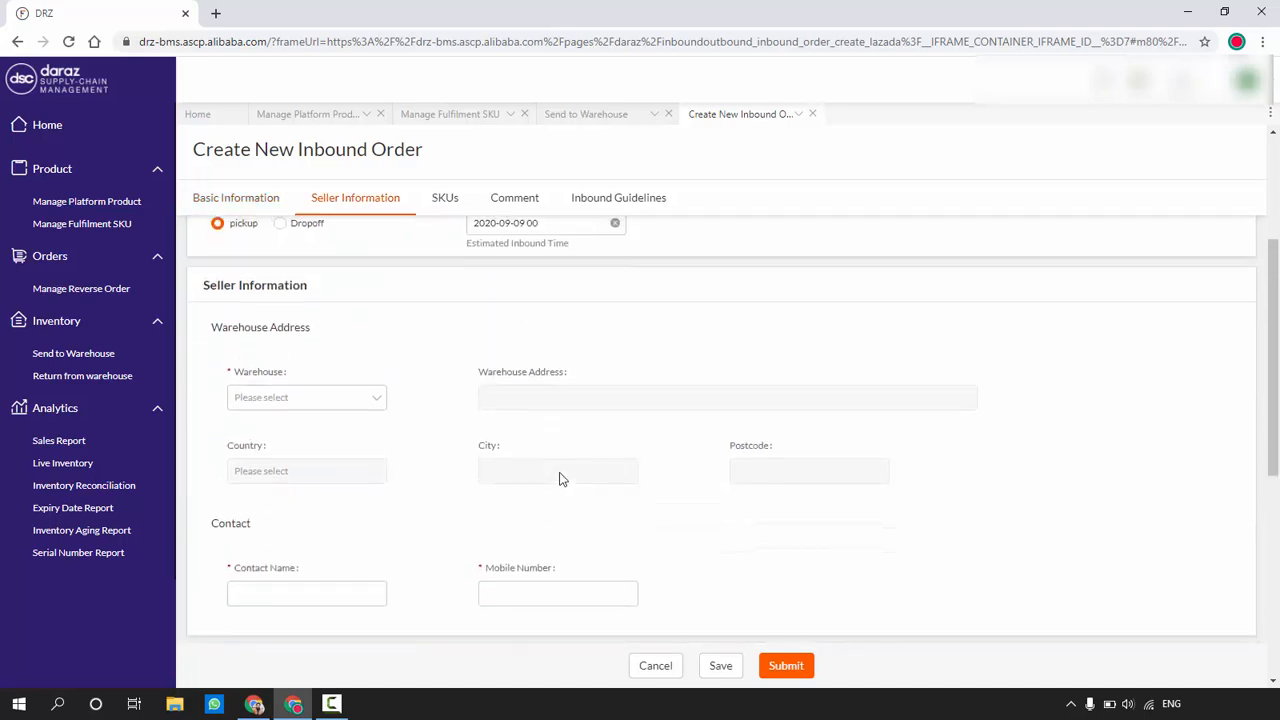
left_click(320, 398)
left_click(307, 435)
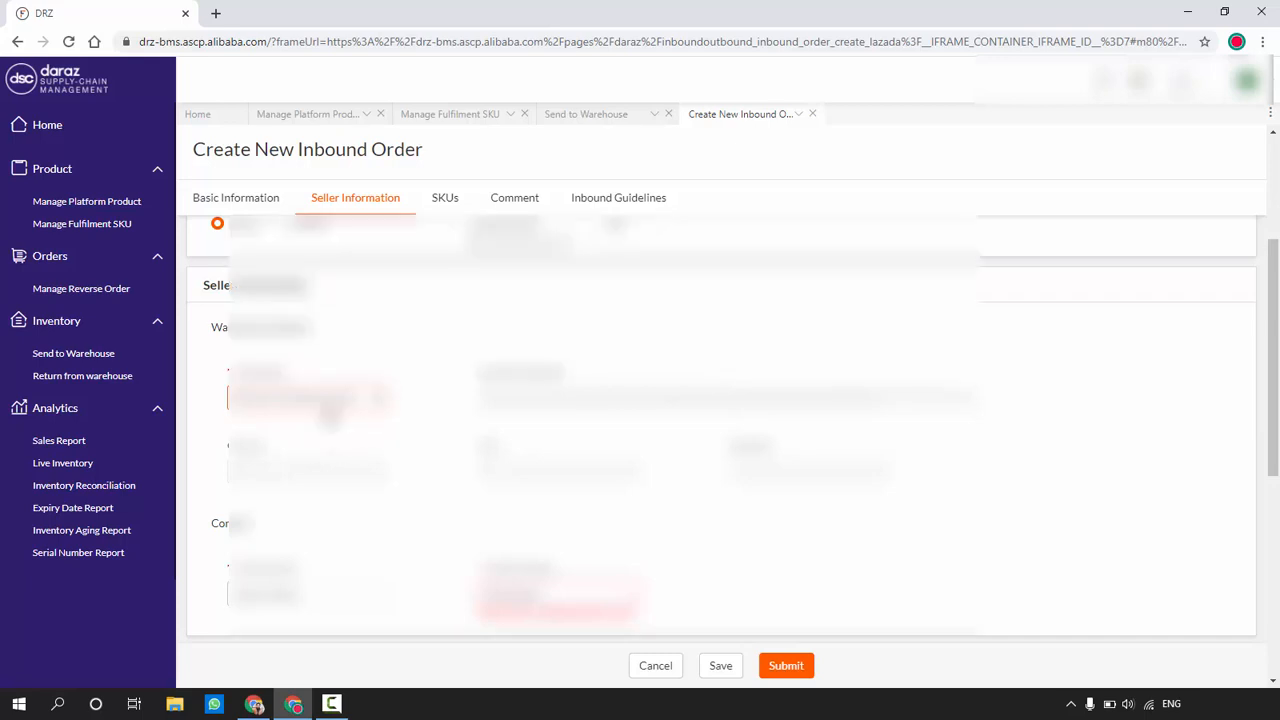
Step: Correct the contact's mobile number in the seller information and check it together with the contact name
scroll(390, 443, "down", 1)
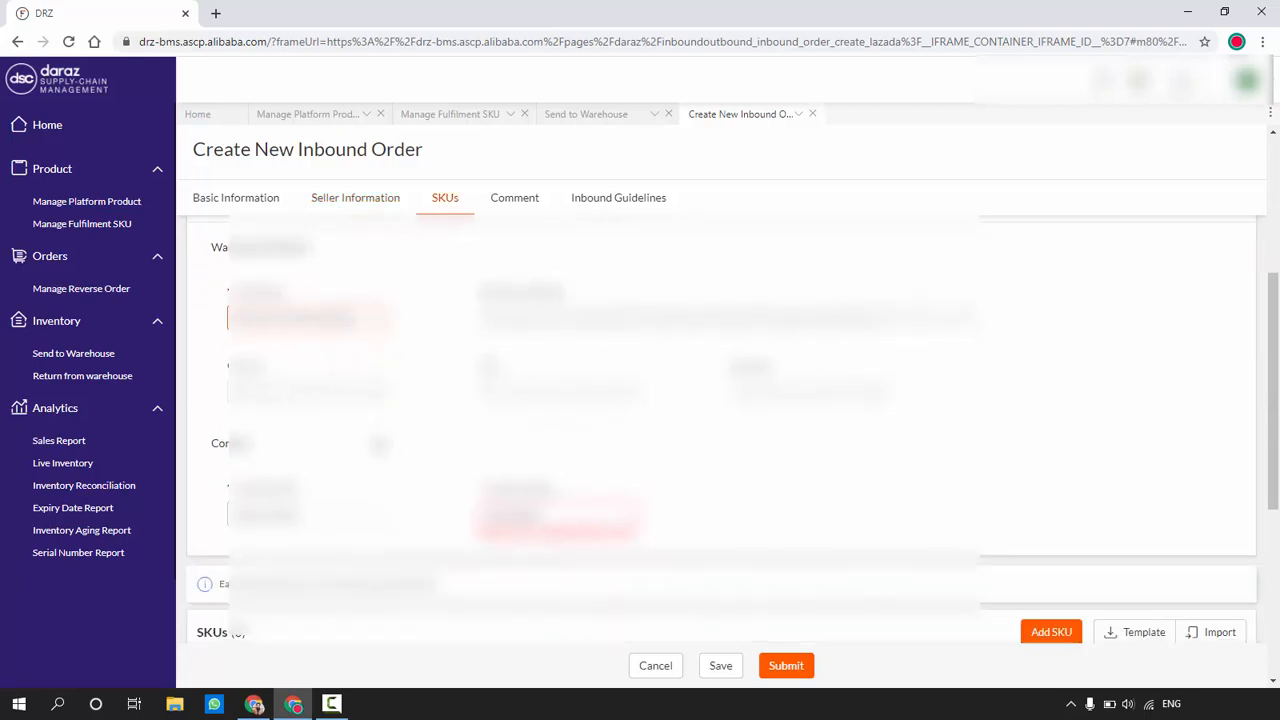
scroll(340, 470, "down", 2)
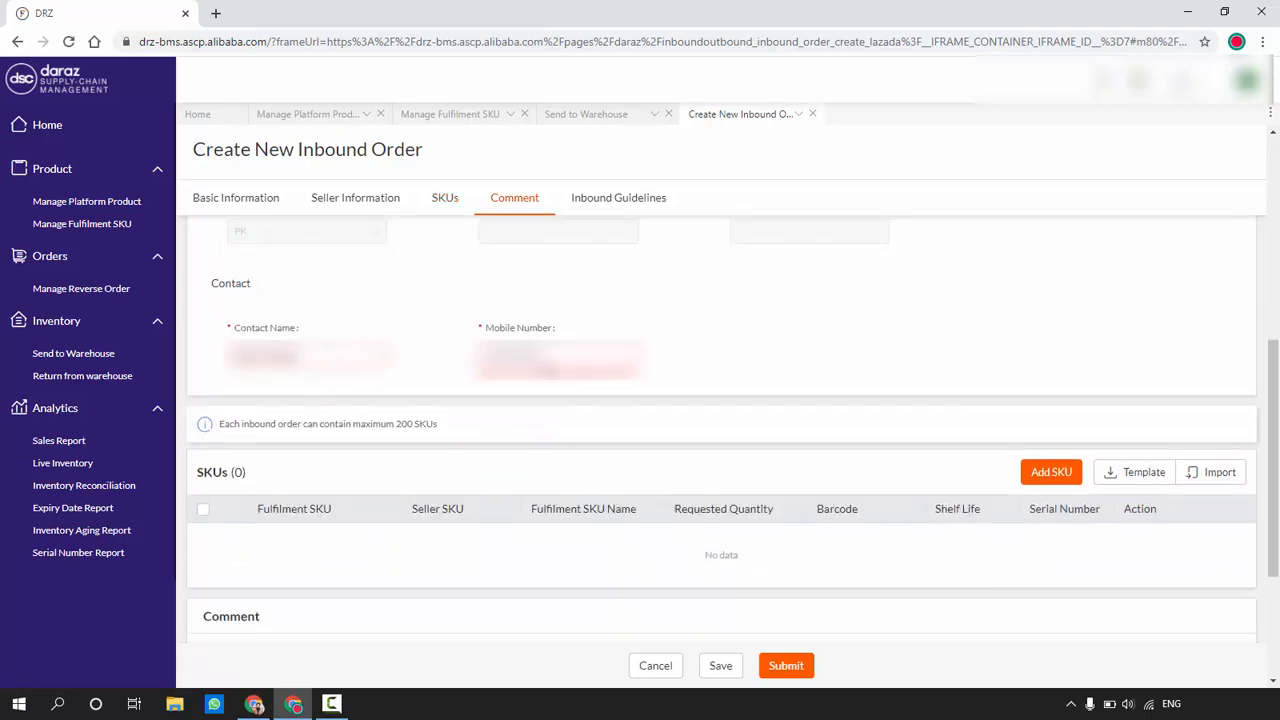
left_click_drag(549, 356, 457, 363)
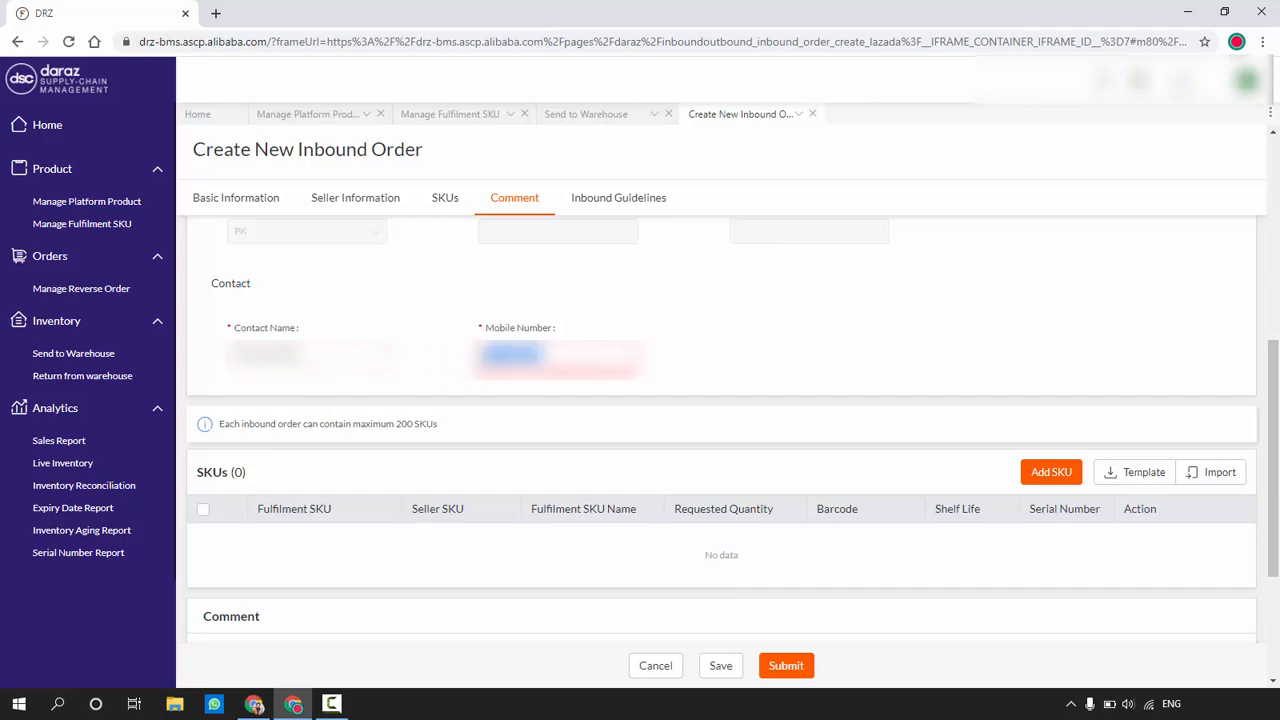
left_click(515, 357)
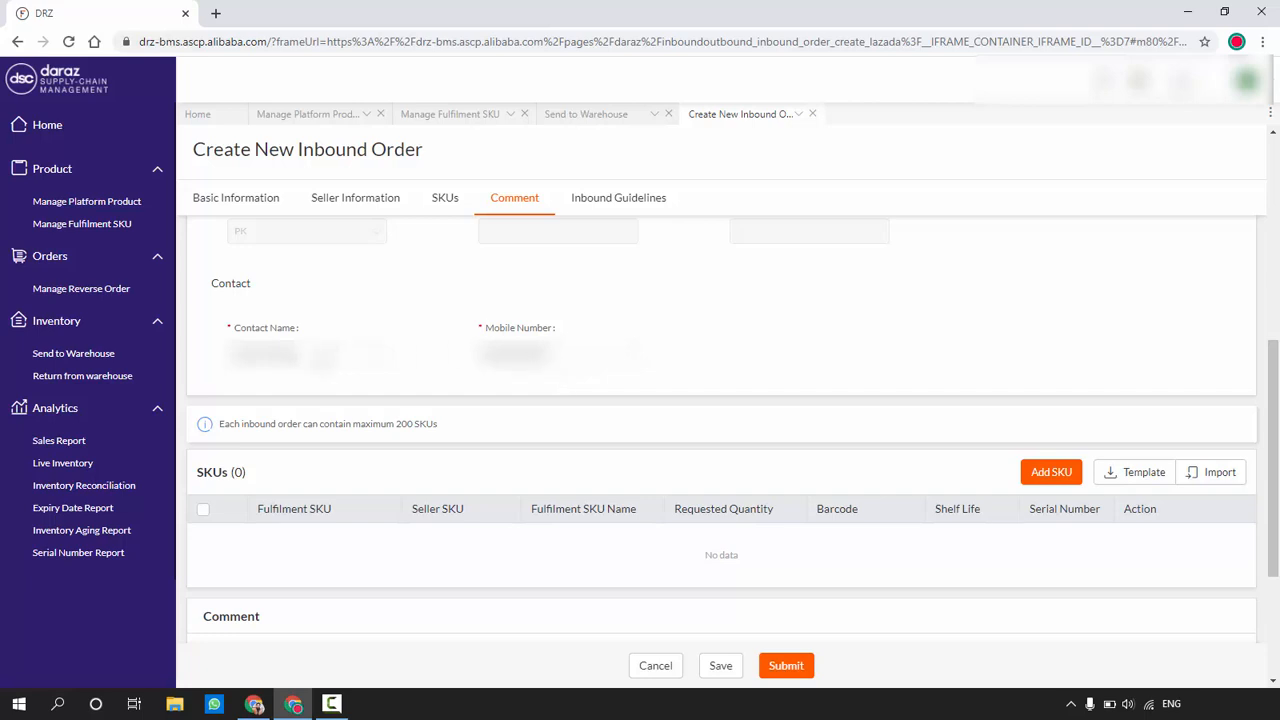
left_click_drag(320, 356, 233, 356)
left_click_drag(569, 356, 484, 356)
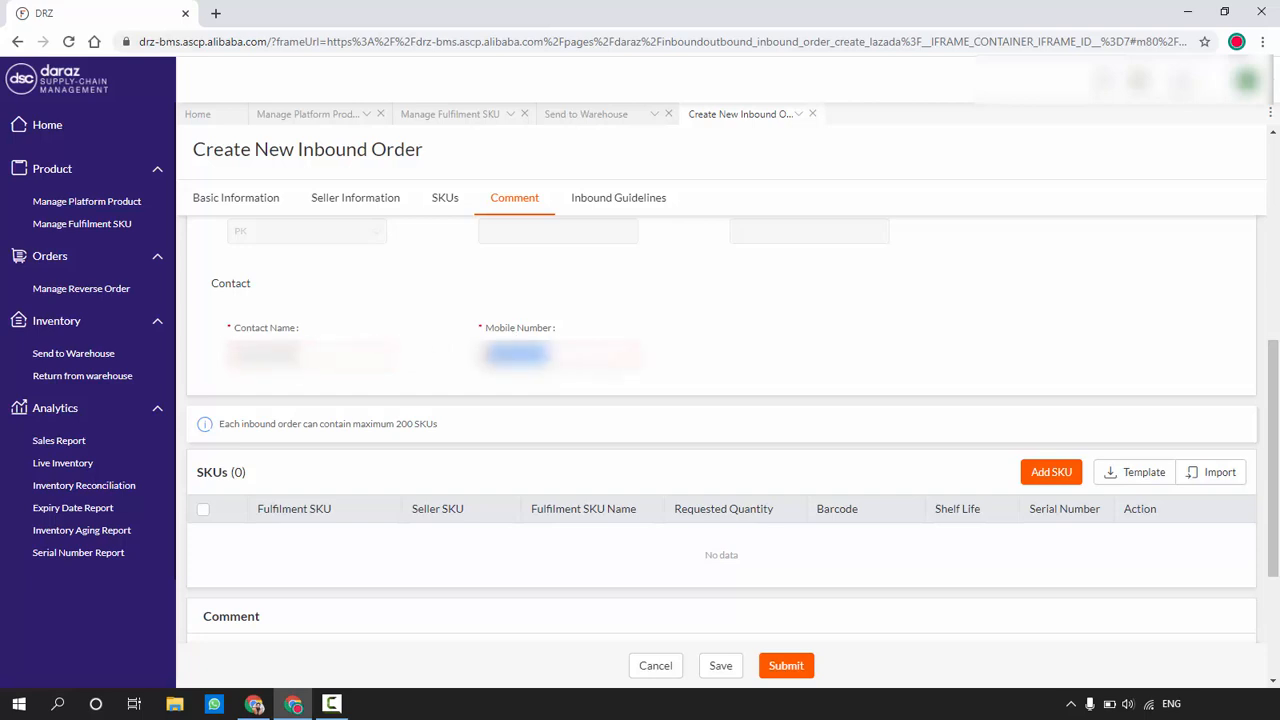
left_click(695, 356)
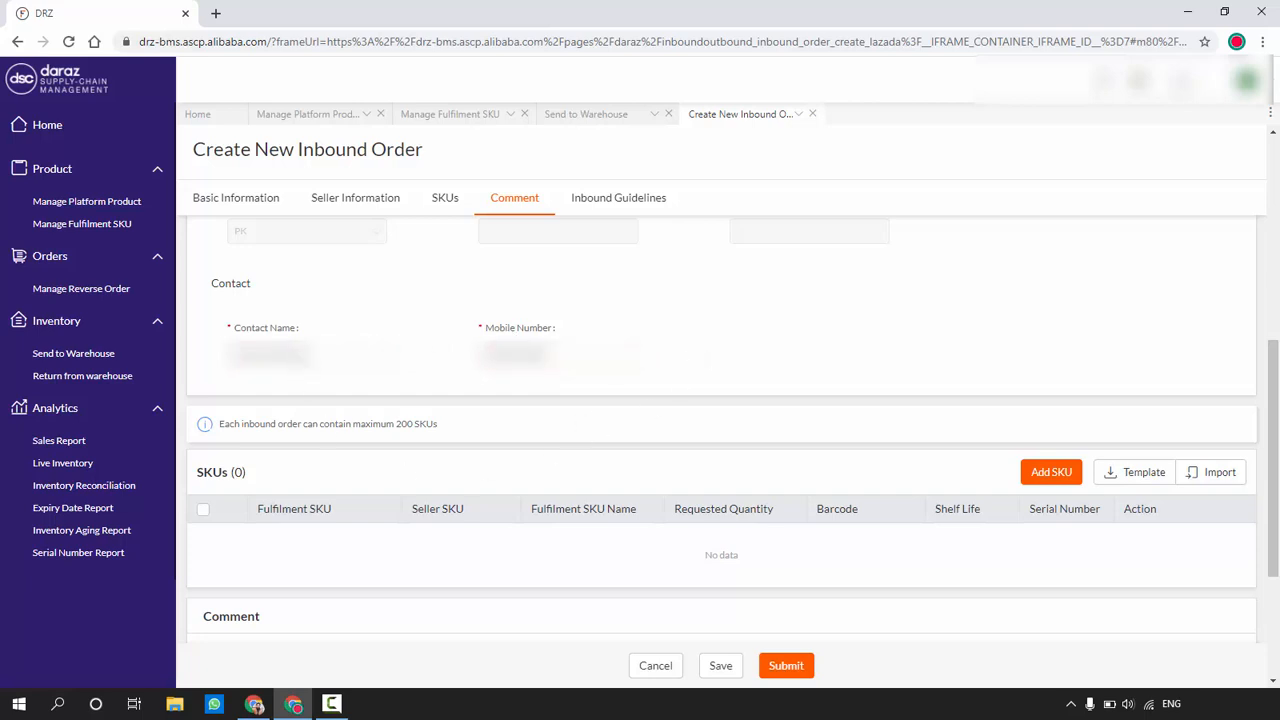
Step: Add the facial cleansing gold mask SKU (2 PCs Gold Mask) to the inbound order's SKUs
scroll(737, 376, "down", 2)
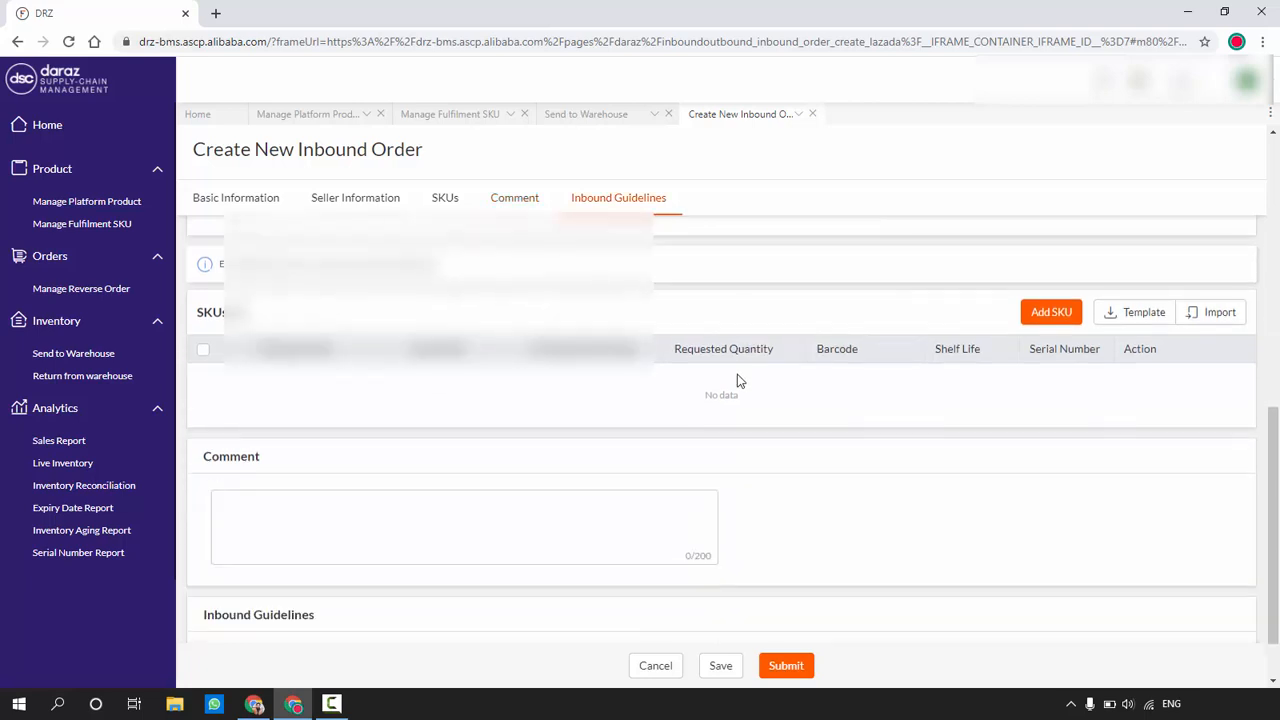
left_click(1043, 316)
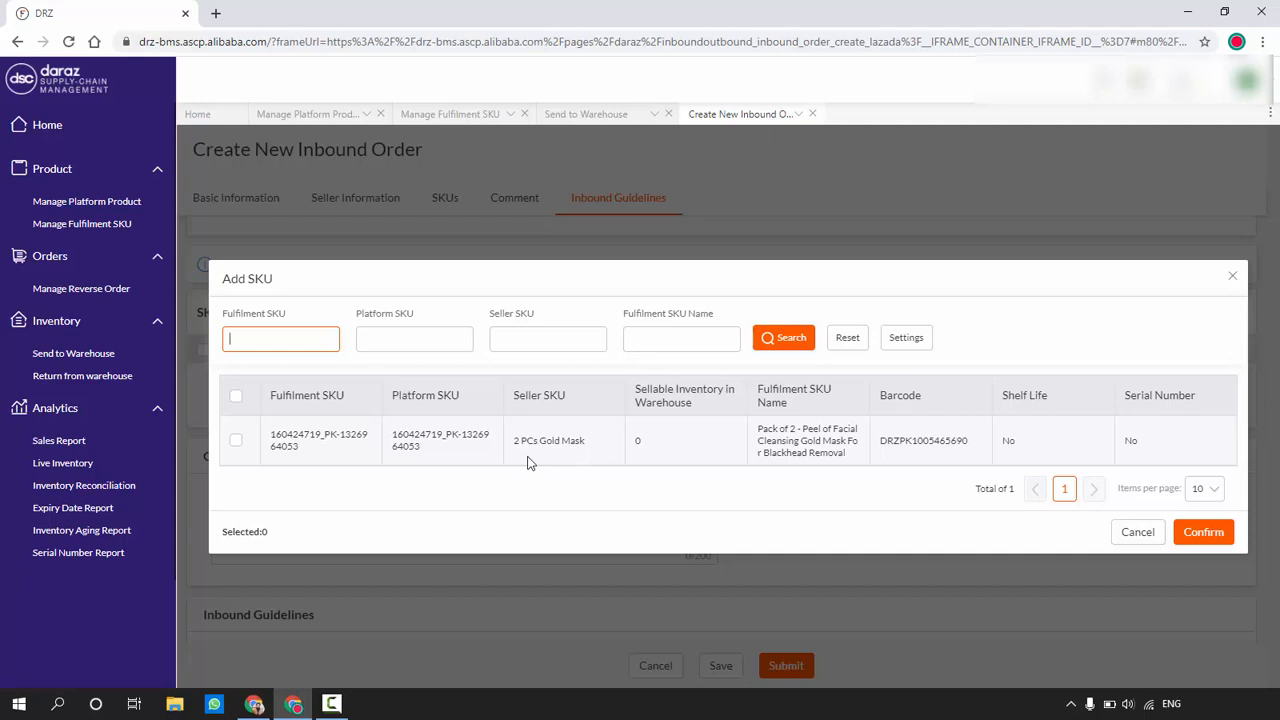
left_click(230, 442)
left_click(236, 441)
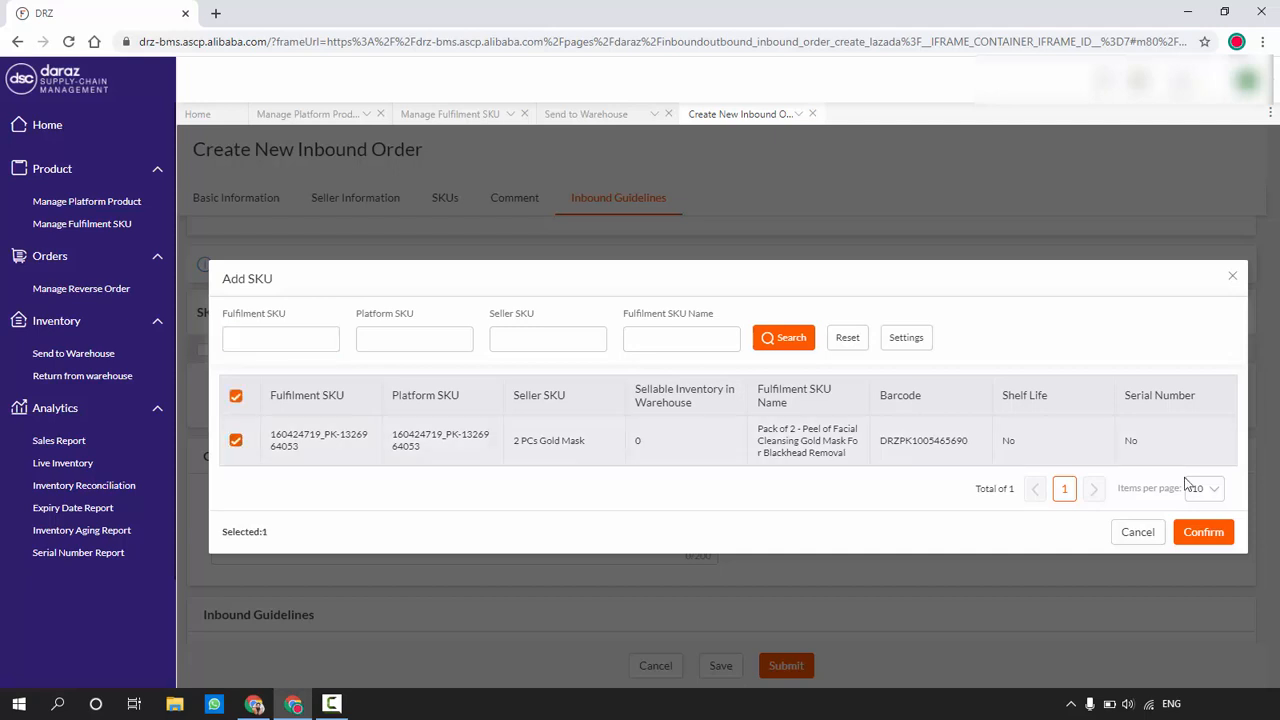
left_click(1203, 532)
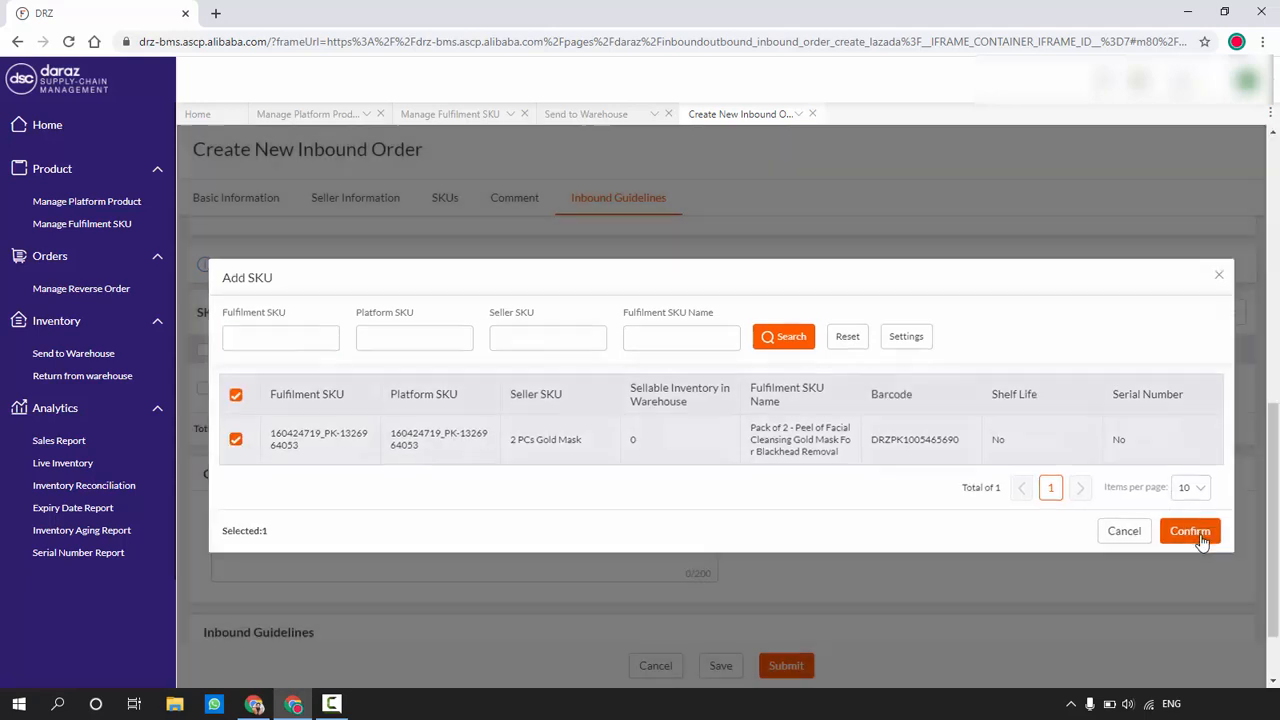
Step: Set the gold mask SKU's requested quantity to 50 and submit the inbound order with its comment left blank
double_click(718, 387)
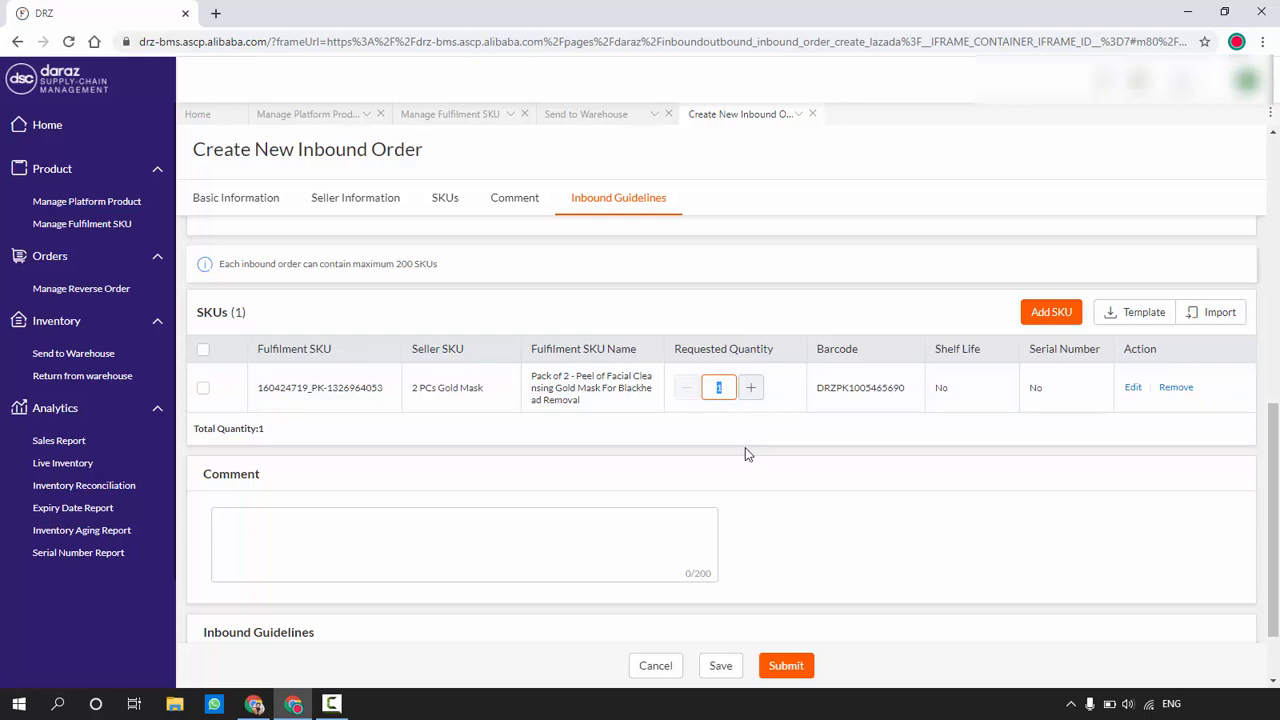
type("50")
left_click(800, 514)
left_click(546, 559)
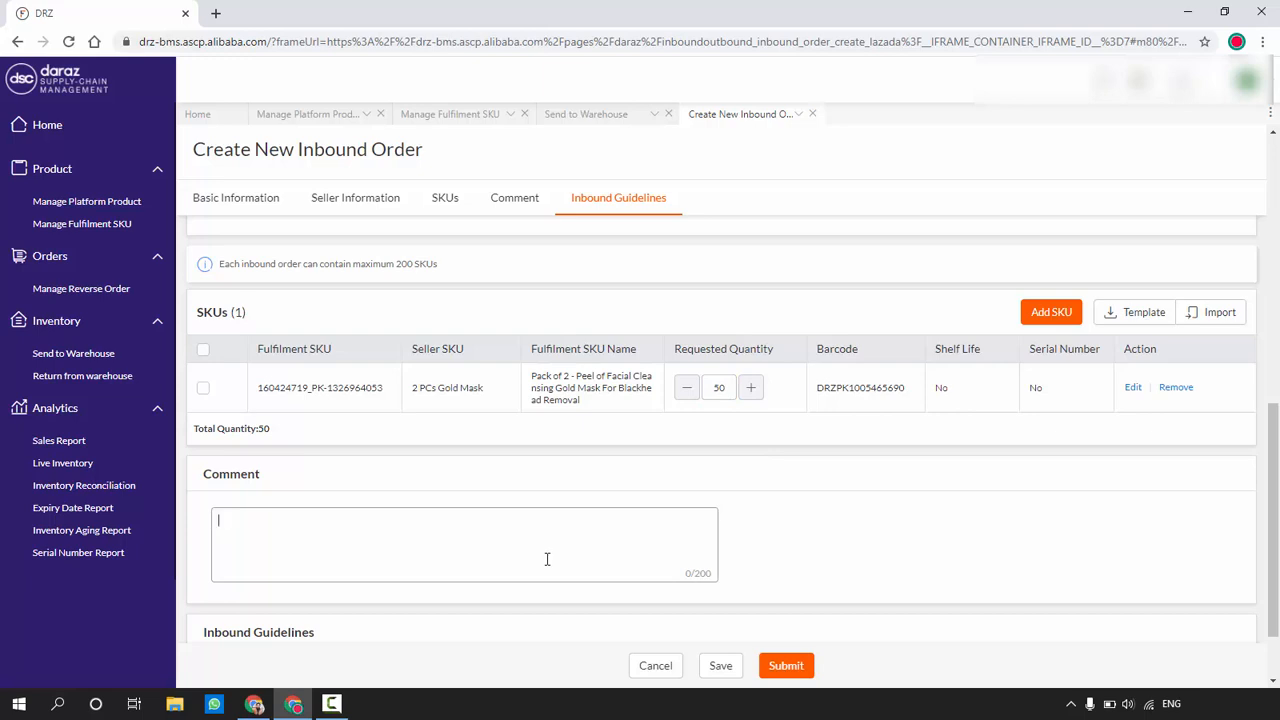
scroll(860, 546, "down", 1)
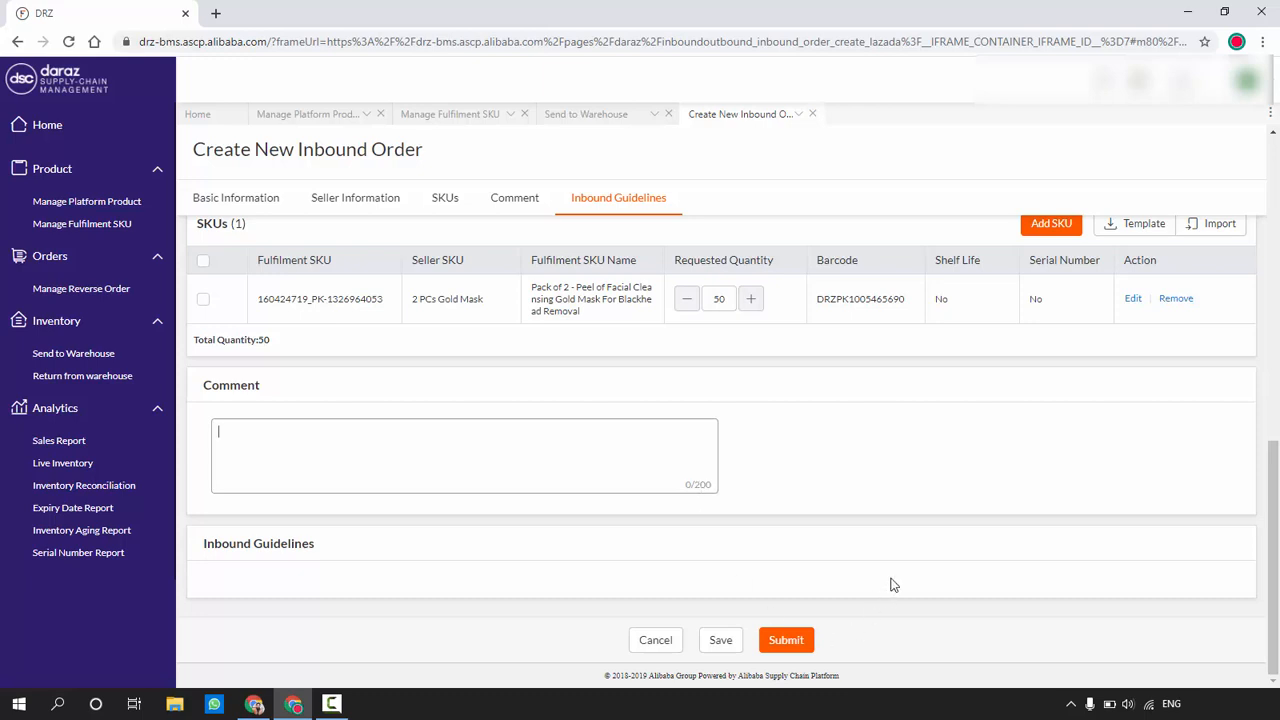
left_click(843, 476)
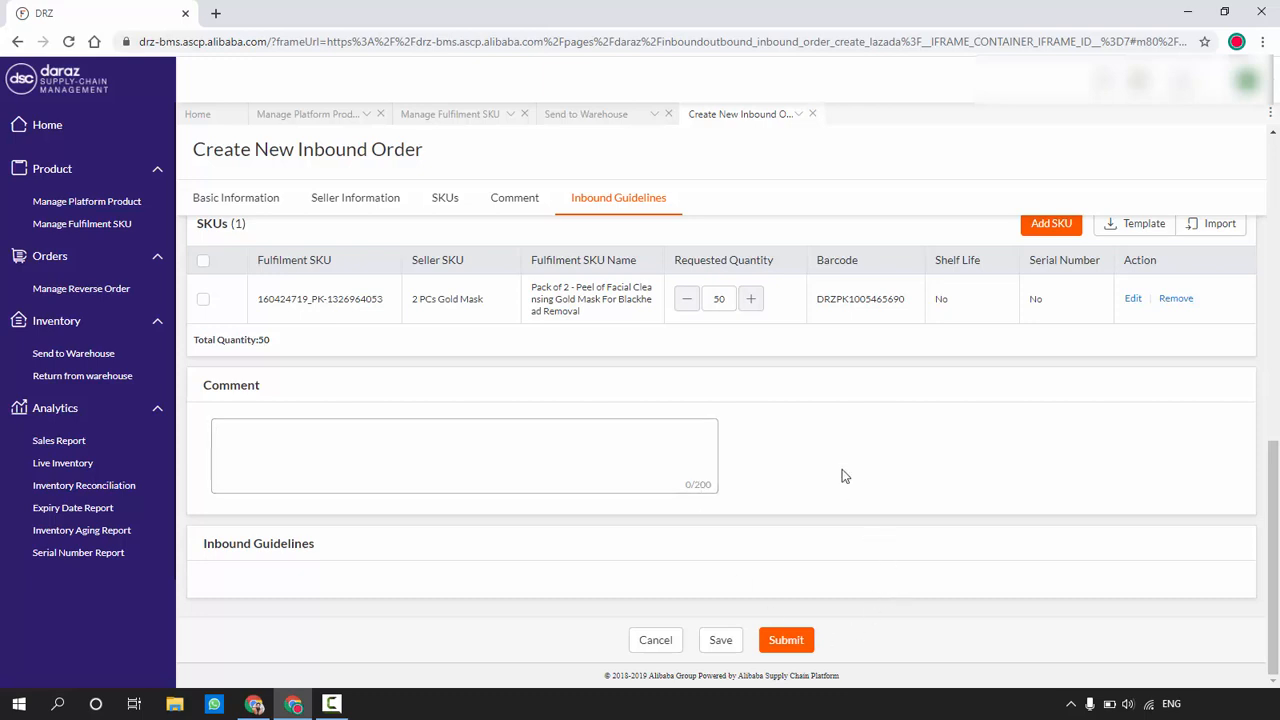
left_click(798, 648)
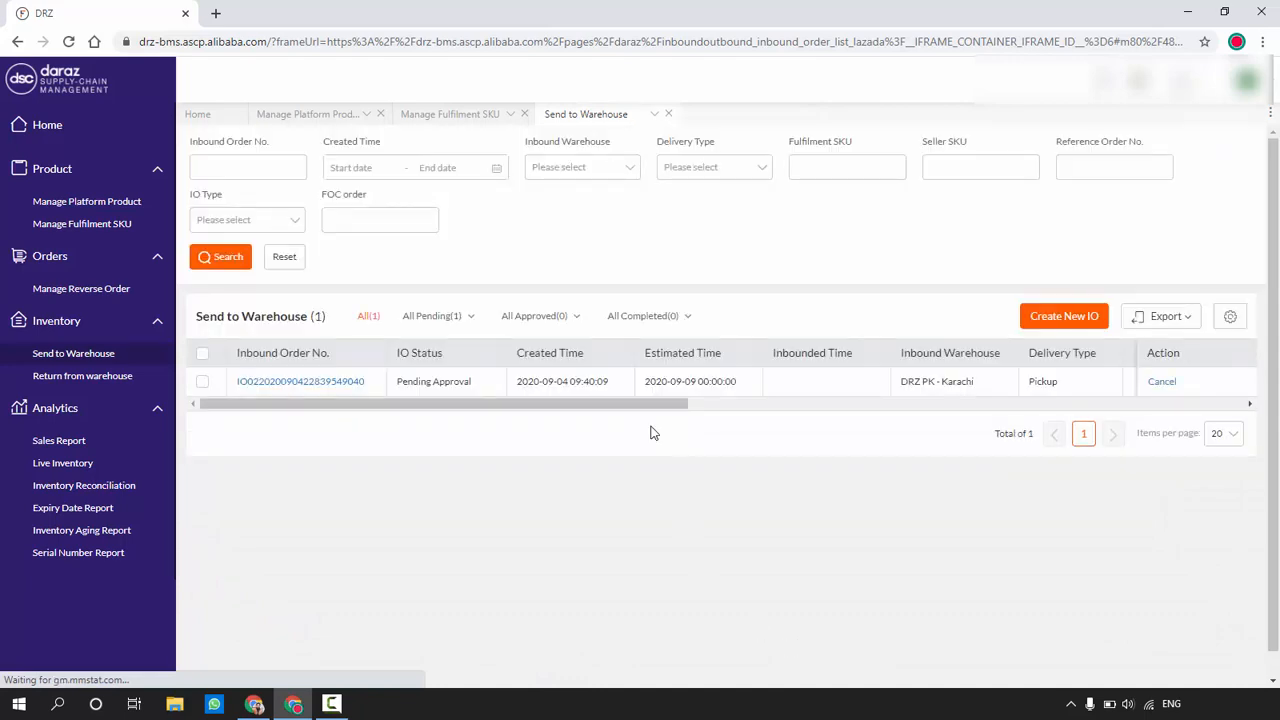
Step: Review the details of the submitted inbound order in the Send to Warehouse list, and return to the list
left_click_drag(628, 410, 552, 437)
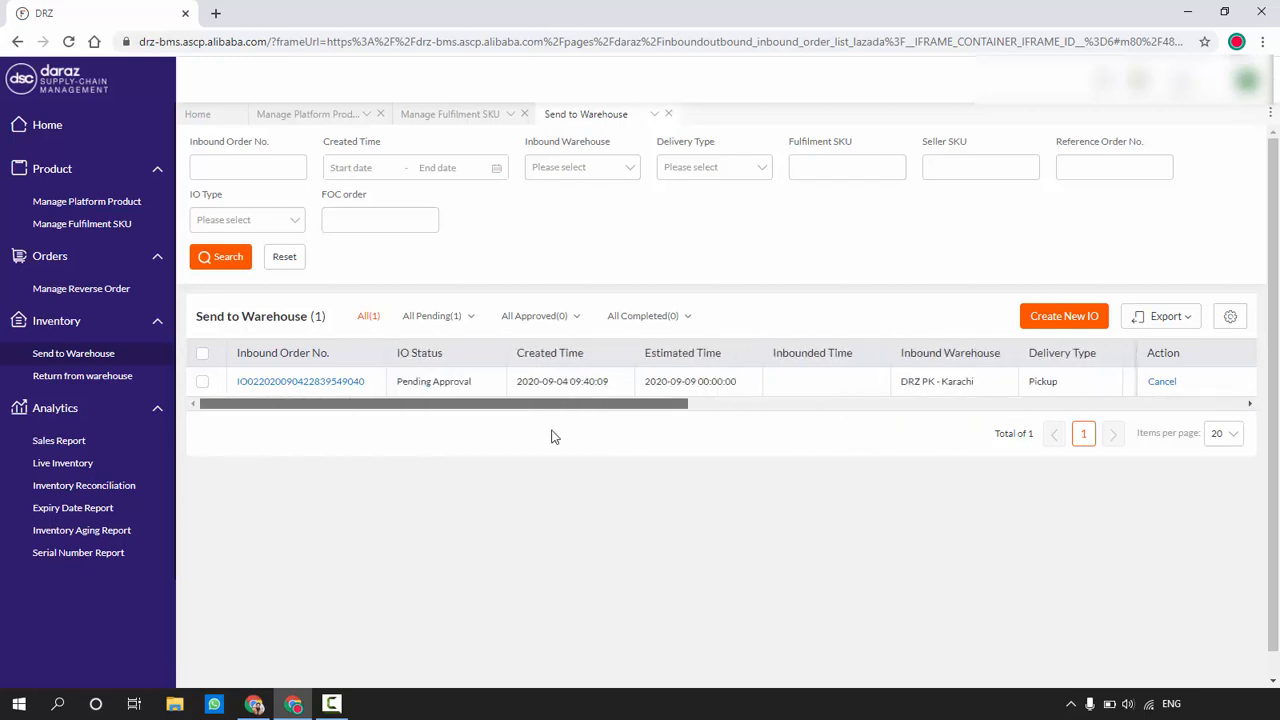
left_click(253, 388)
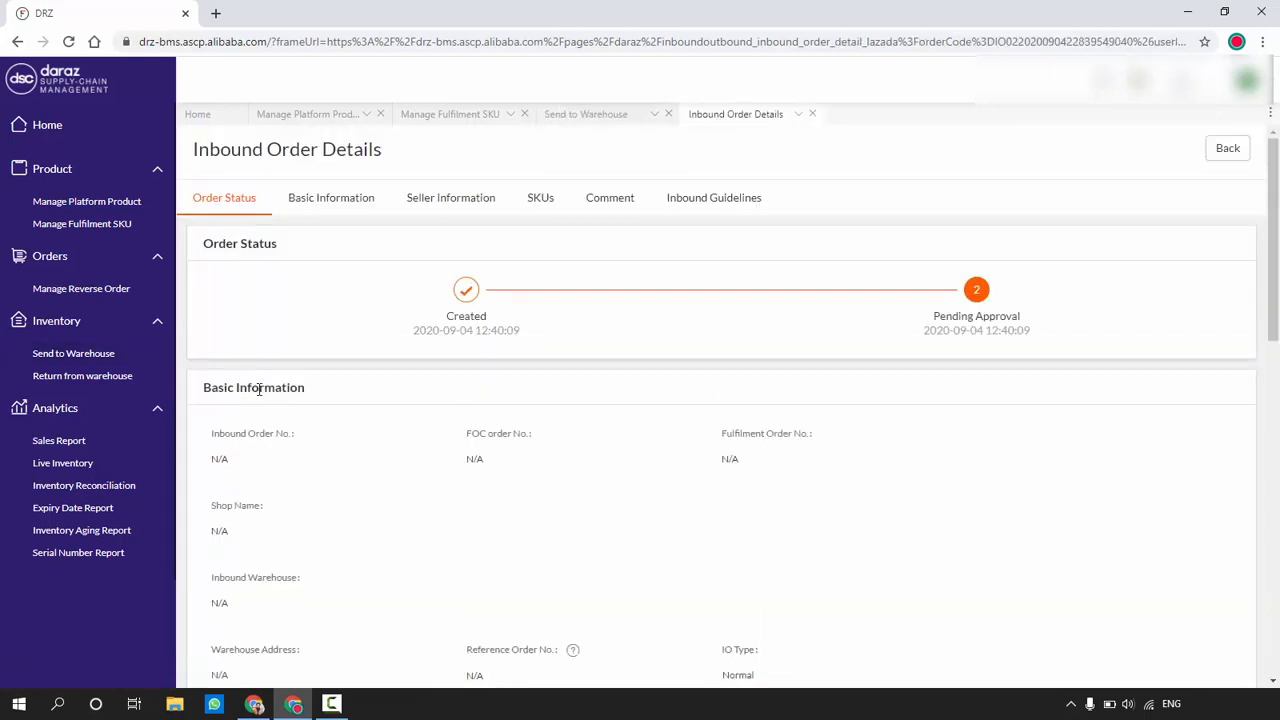
mouse_move(1274, 285)
left_mouse_down()
mouse_move(1272, 600)
mouse_move(1269, 271)
left_mouse_up()
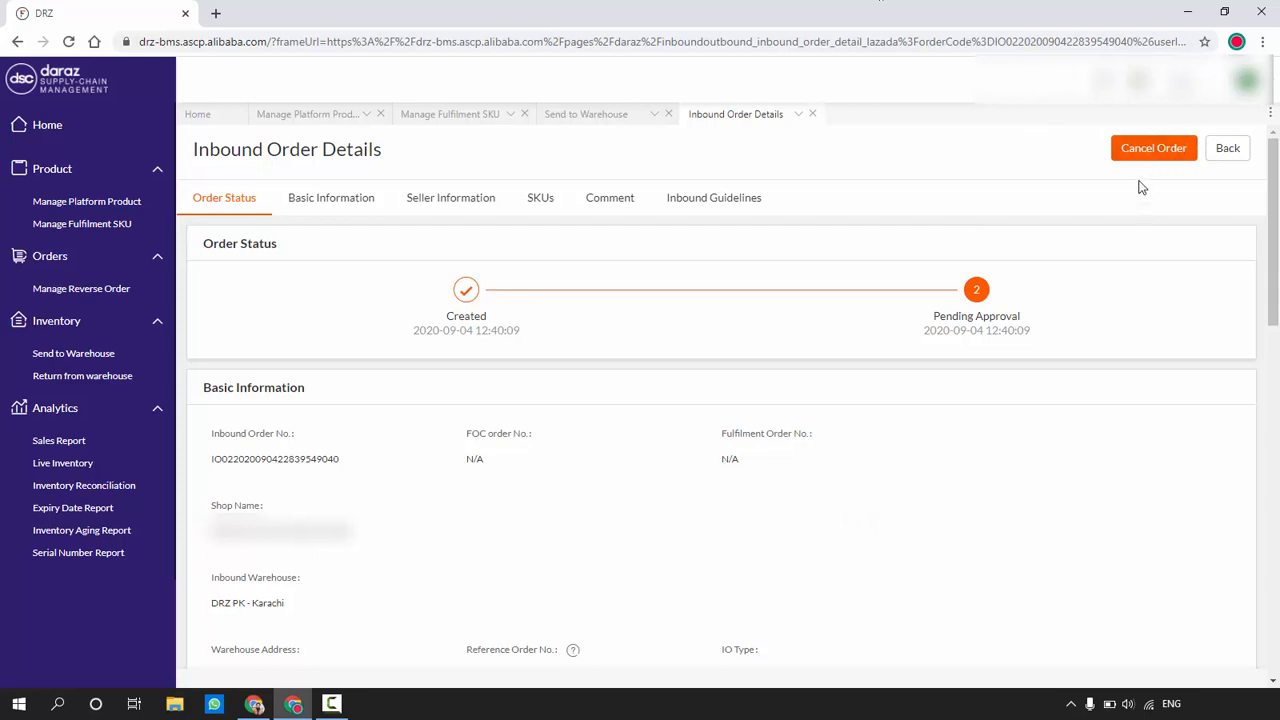
left_click(1222, 149)
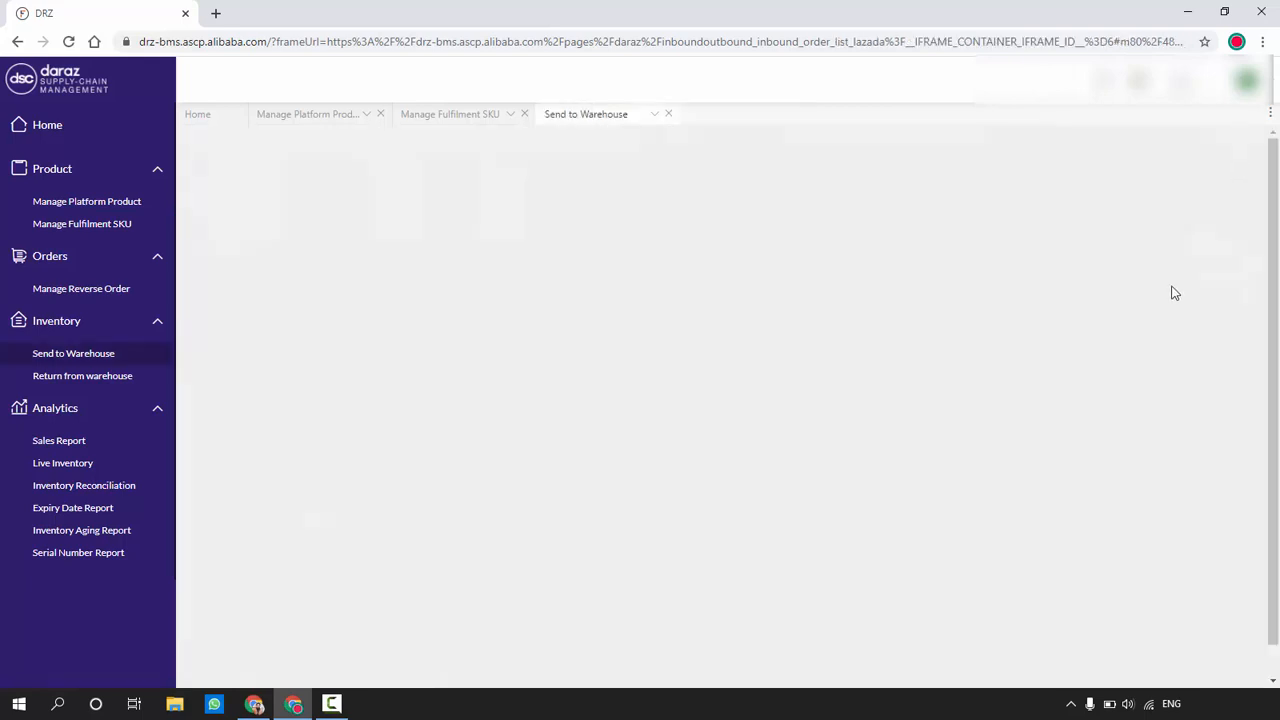